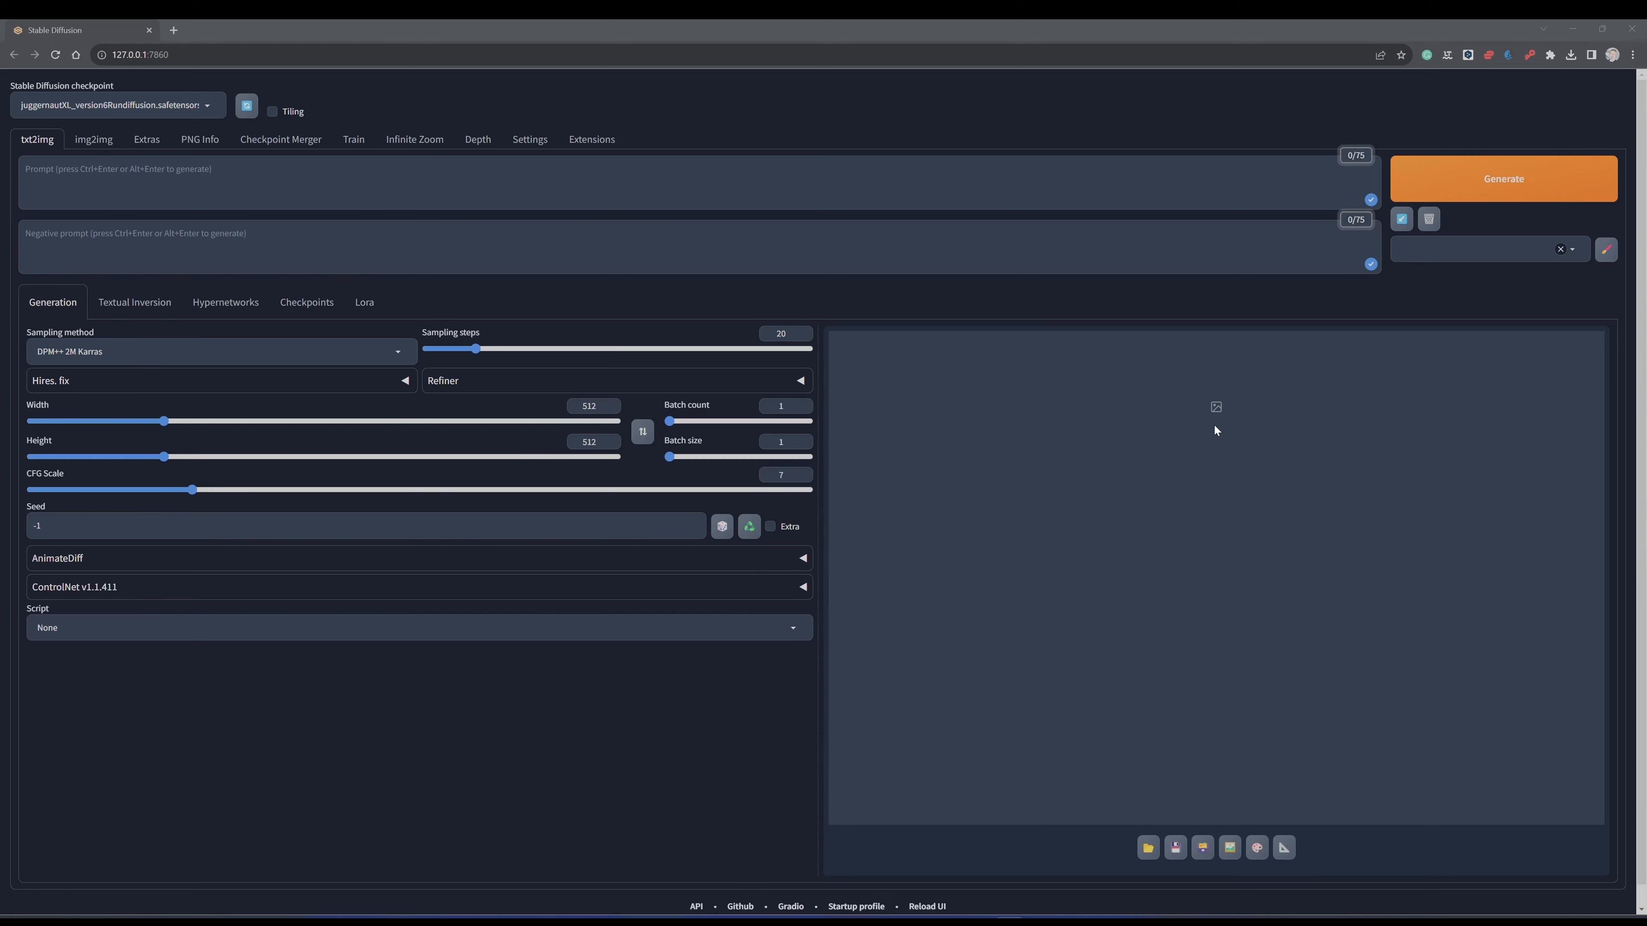
Step: Enter the prompt "Futuristic cyber soldier at destroyed city, explosions, fire, smoke, dark environment" and negative prompt "Weapon, pistol, unrealistic, ugly, depth of field"
type("Futuristic cyber soldier at destroyed city, explosions, fire, smoke, dark environment")
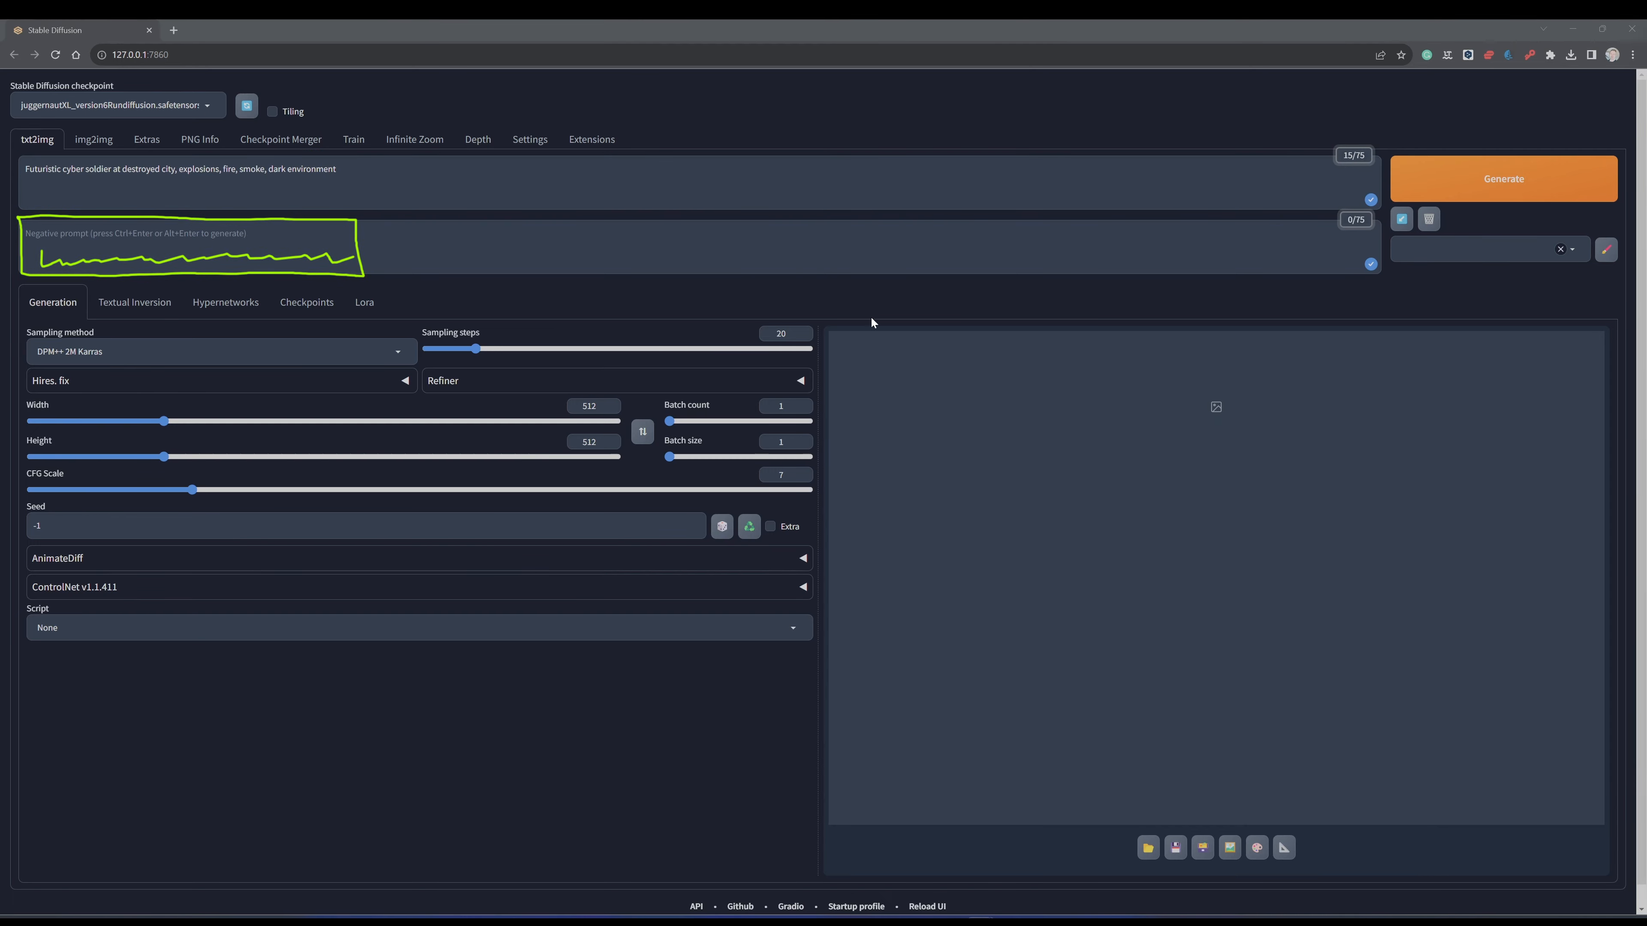
left_click(195, 243)
type("Weapon, pistol, unrealistic, ugly, depth of field")
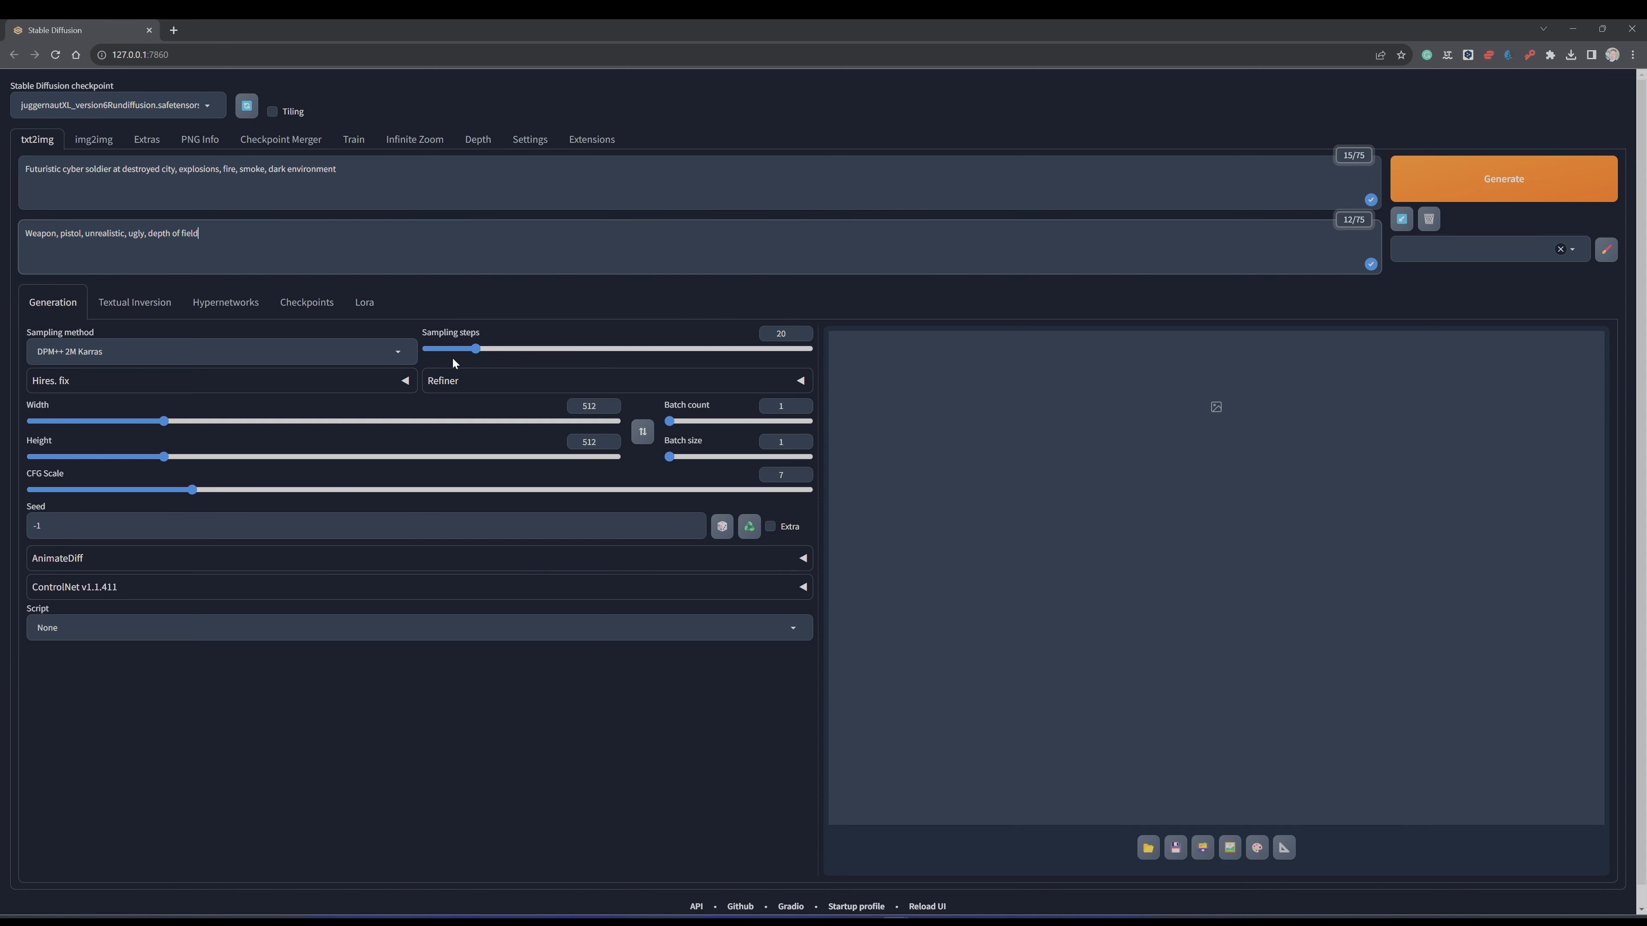
Step: Set the image size to a width of 576 and a height of 1024
double_click(589, 406)
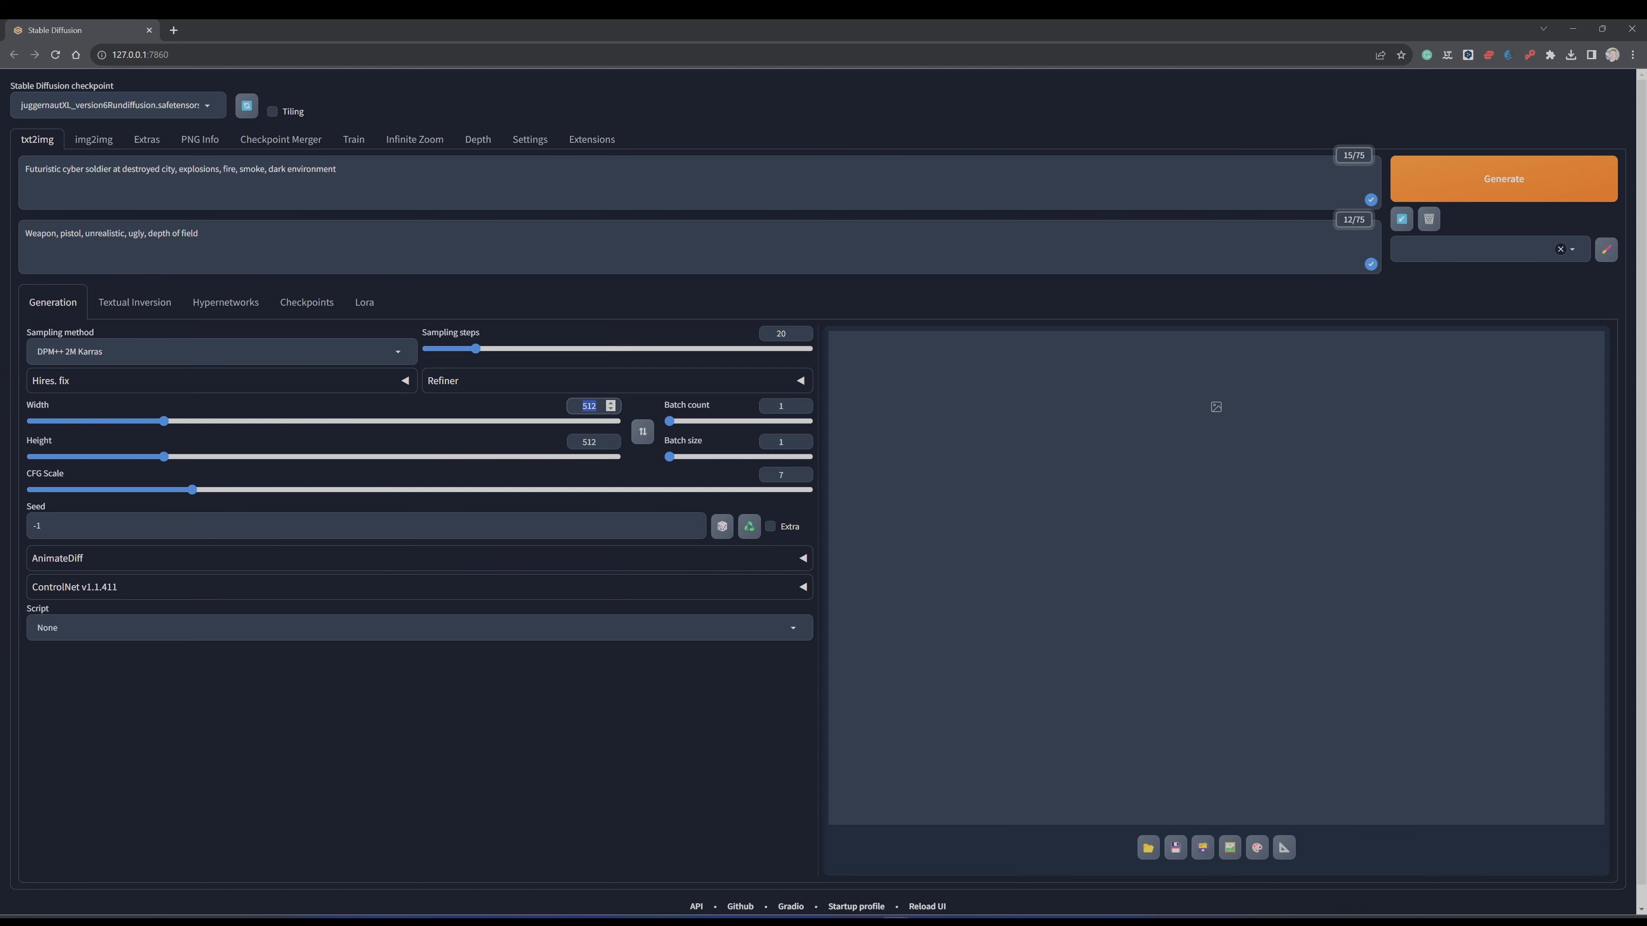
type("576")
double_click(589, 442)
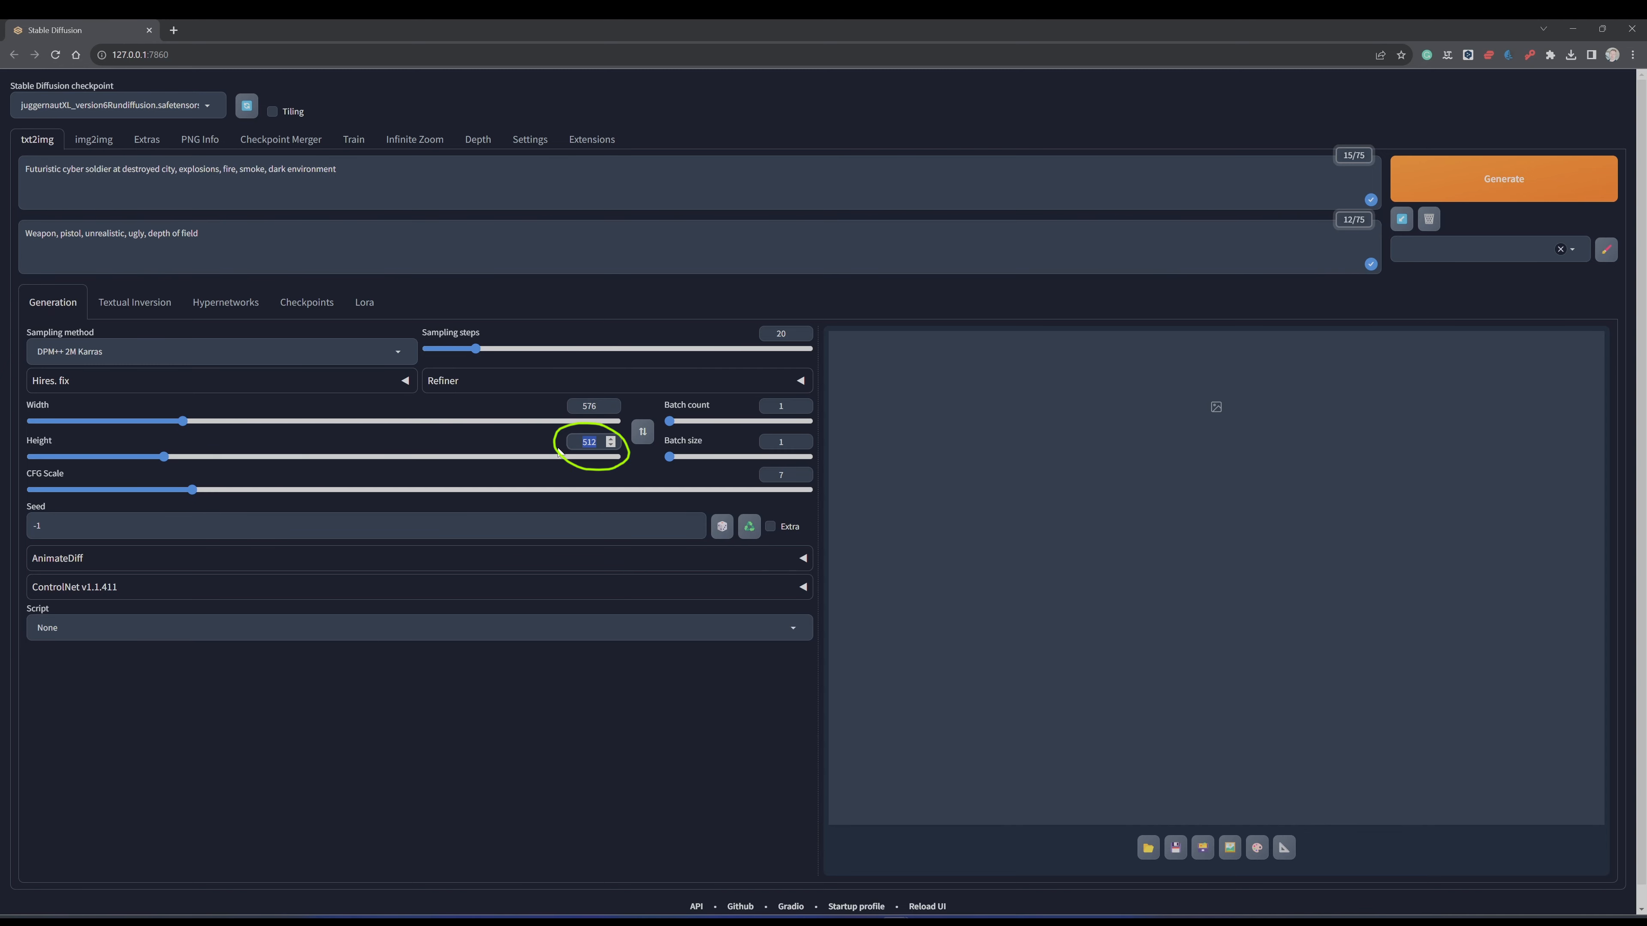
type("1024")
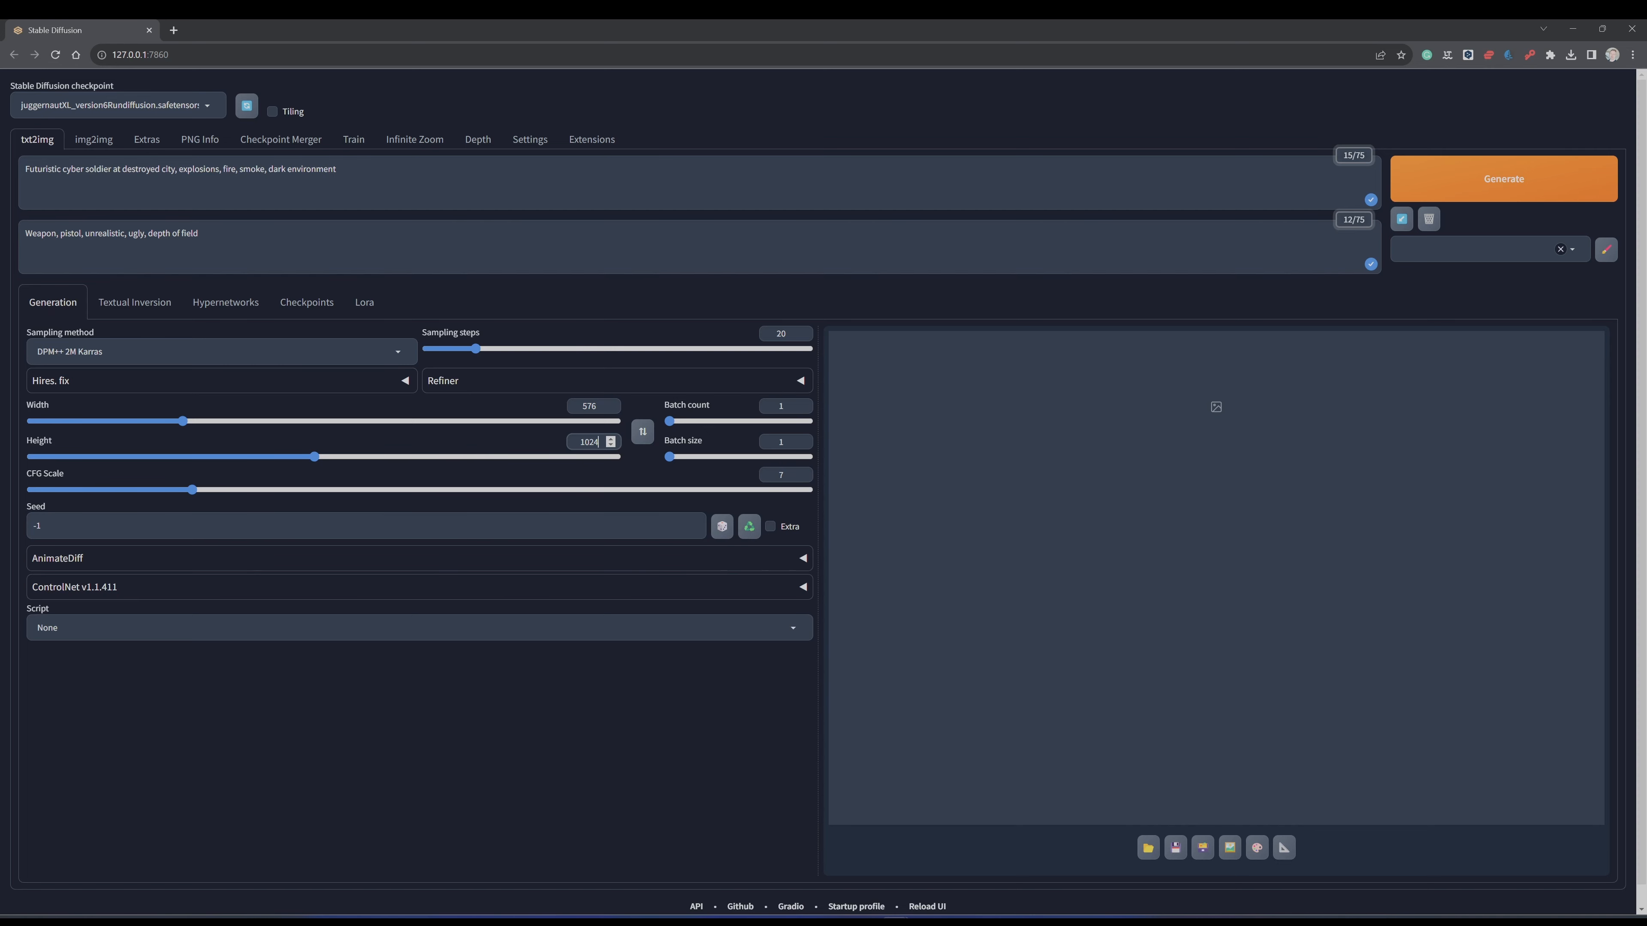
Step: Lower the CFG Scale to 3 and set the seed to 1
left_click_drag(338, 170, 23, 170)
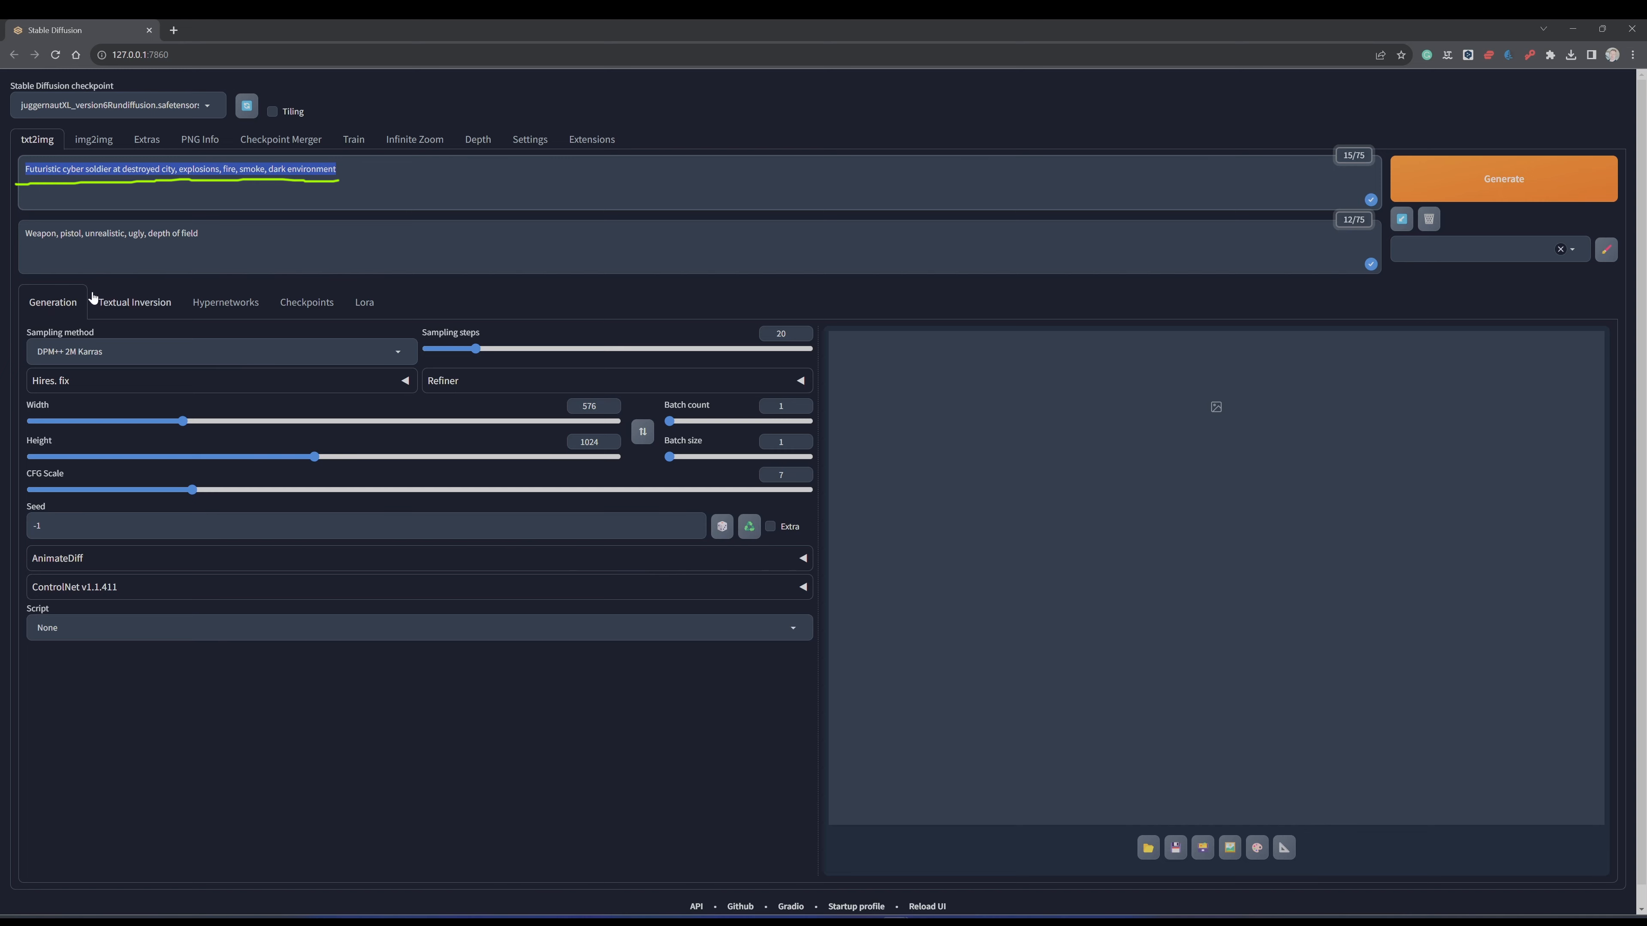
left_click_drag(192, 490, 88, 492)
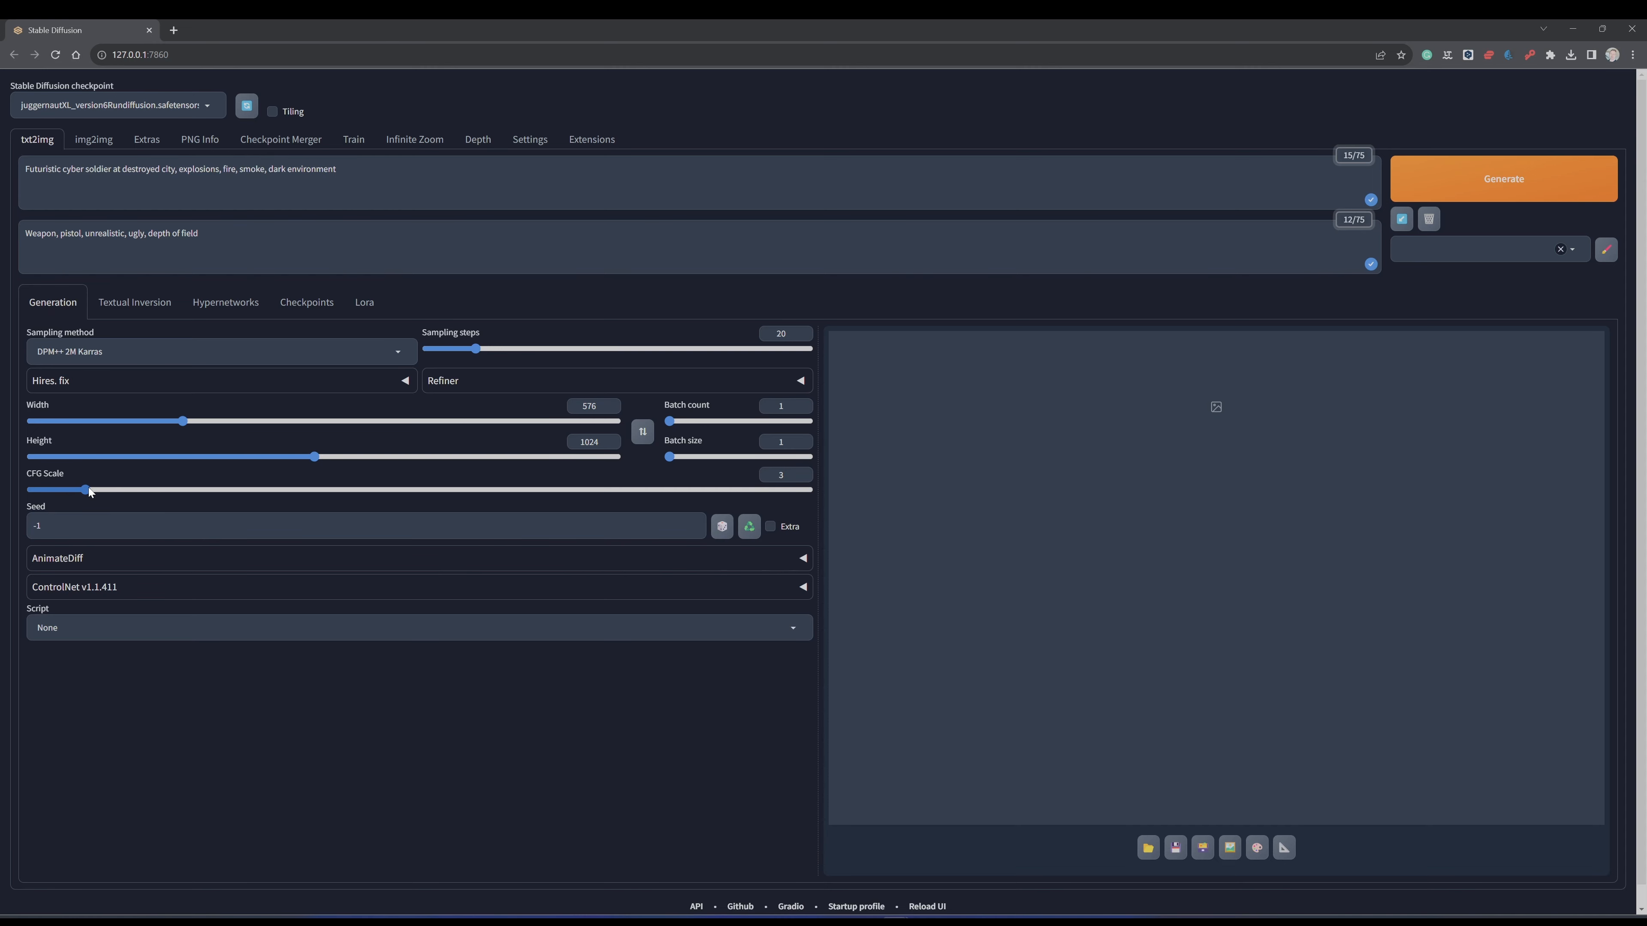
key("Tab")
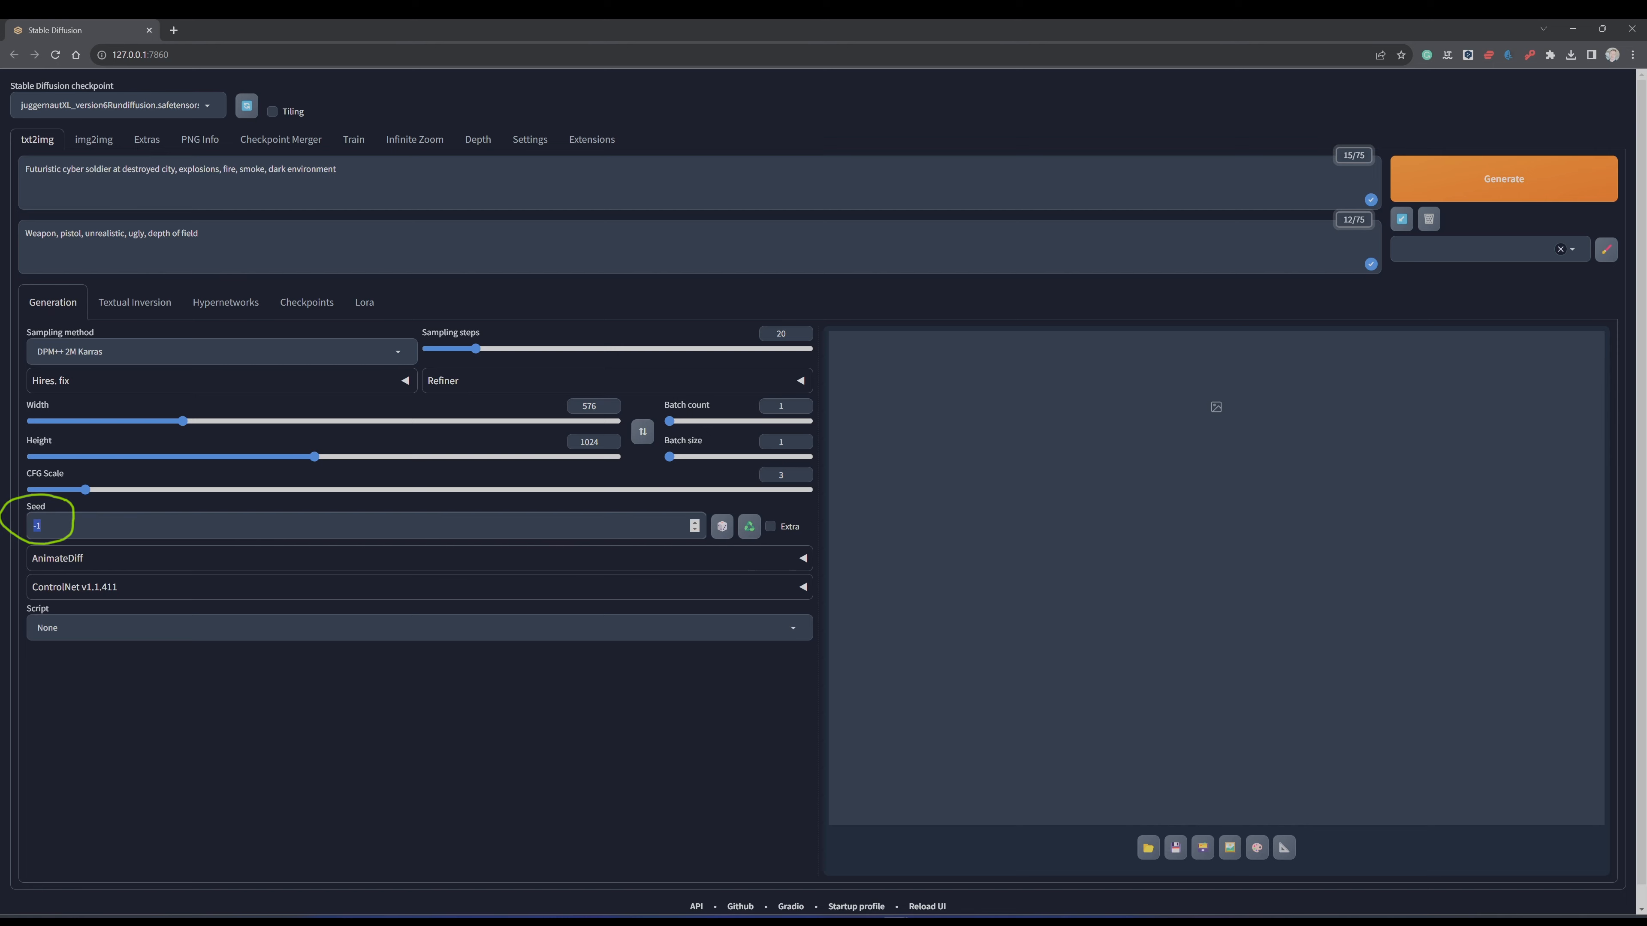
type("1")
Step: Set the batch count to 6 and generate the soldier images
left_click_drag(670, 423, 676, 426)
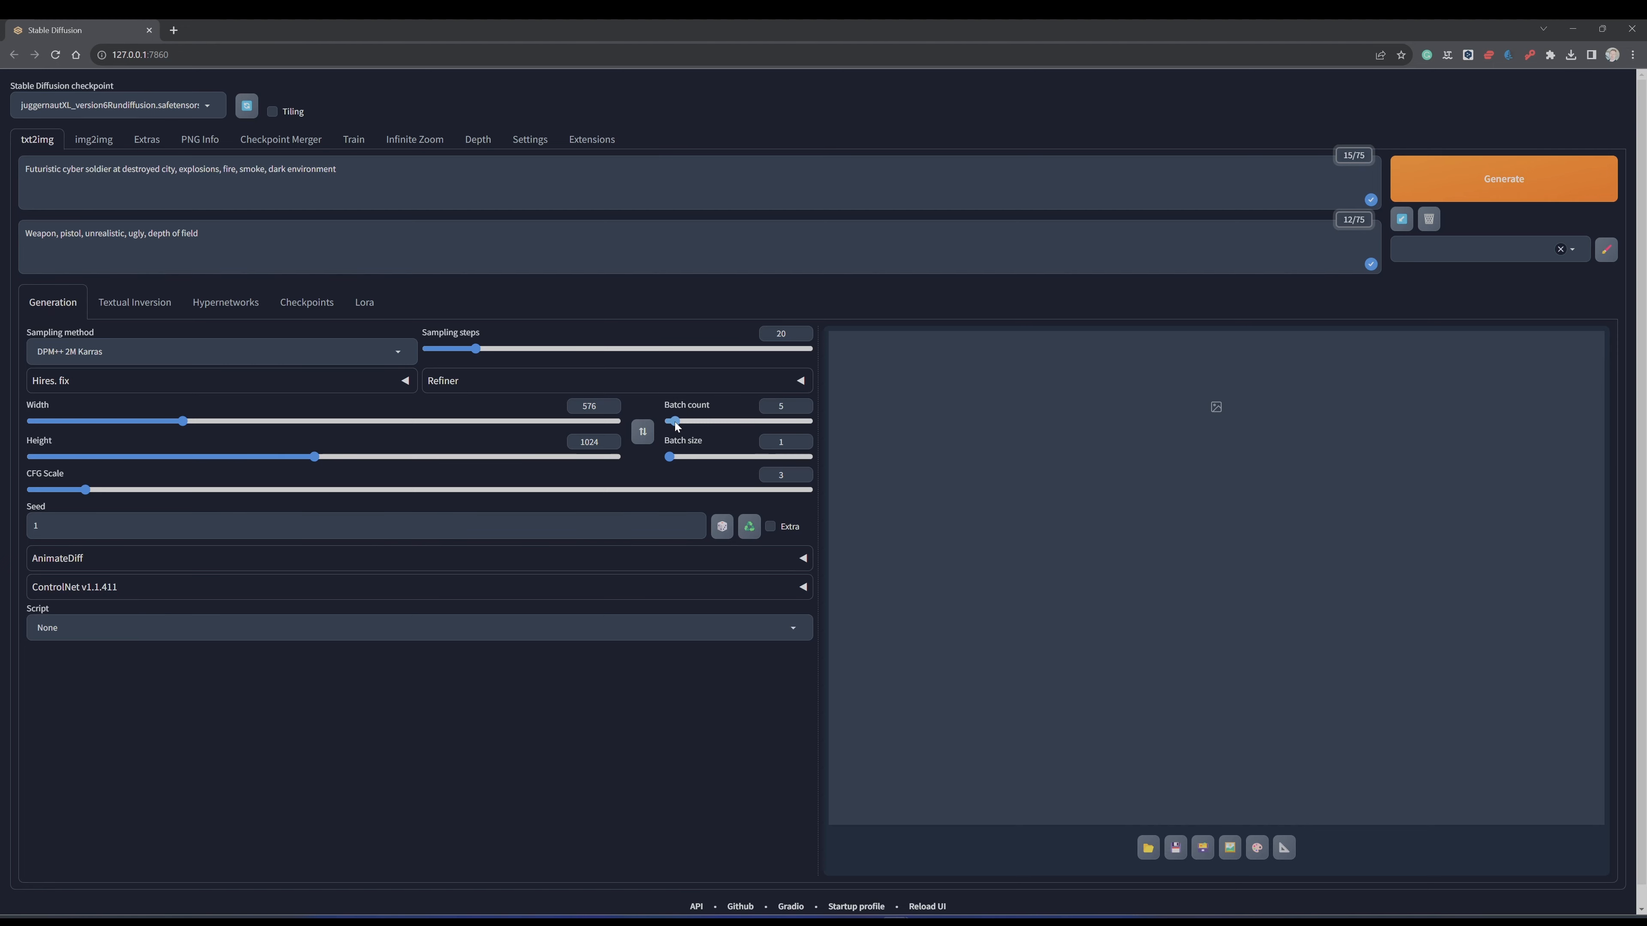
left_click_drag(675, 423, 678, 423)
left_click(1484, 198)
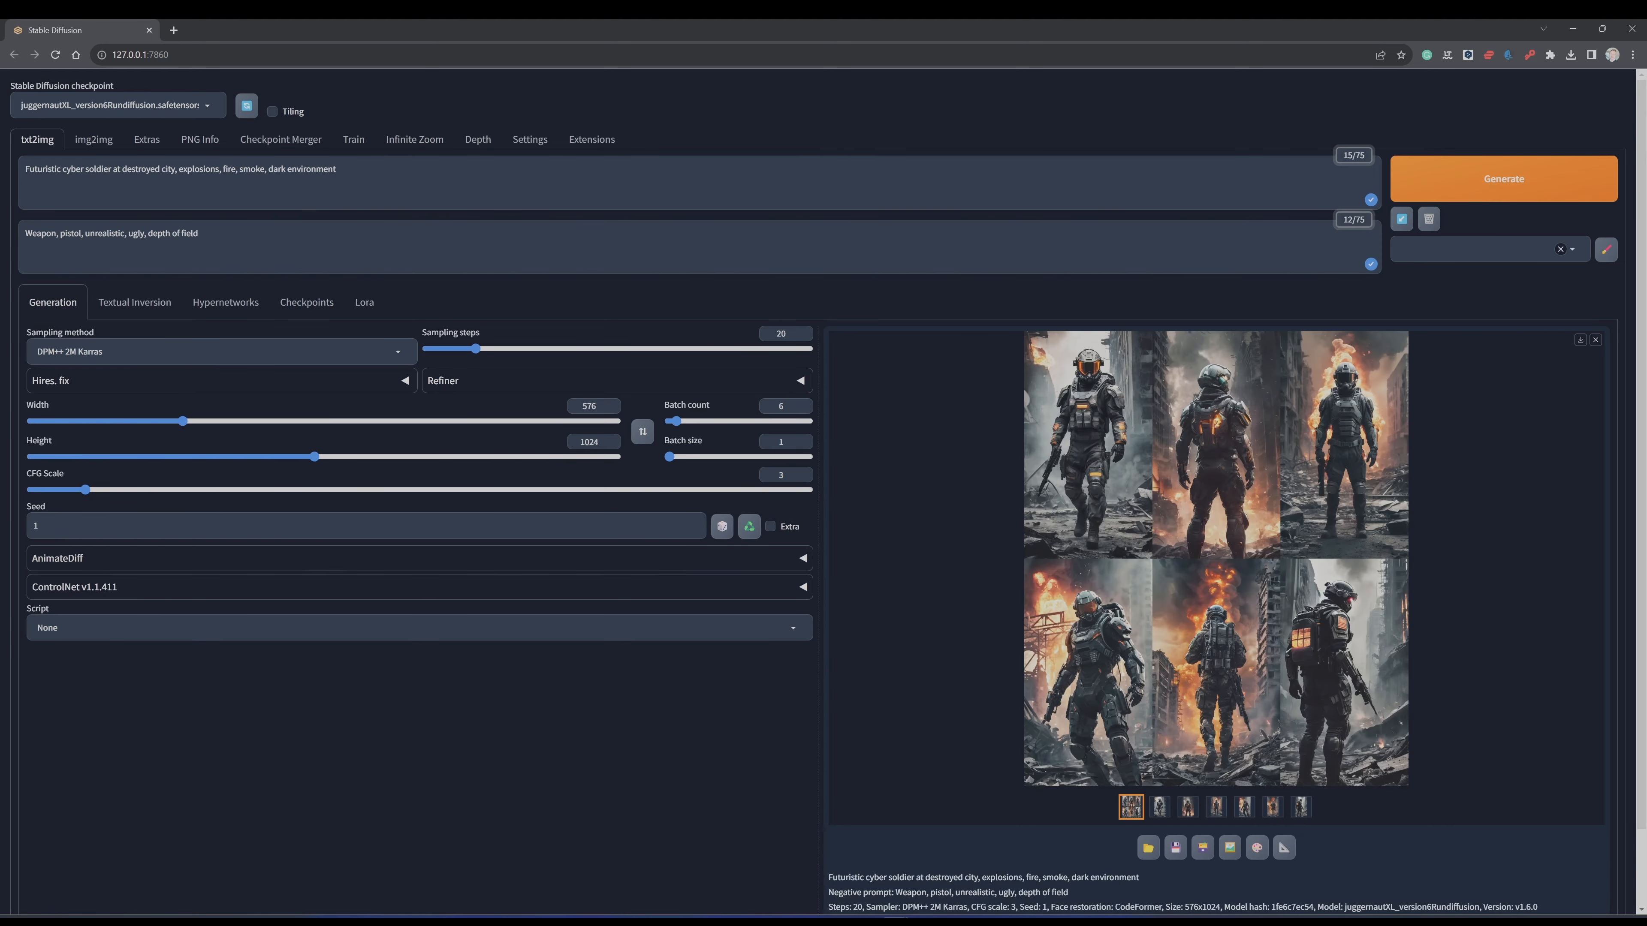
Step: Review the generated soldier images one by one at full size, ending on the second one, seen from behind with a glowing backpack
left_click(1219, 492)
left_click(1623, 482)
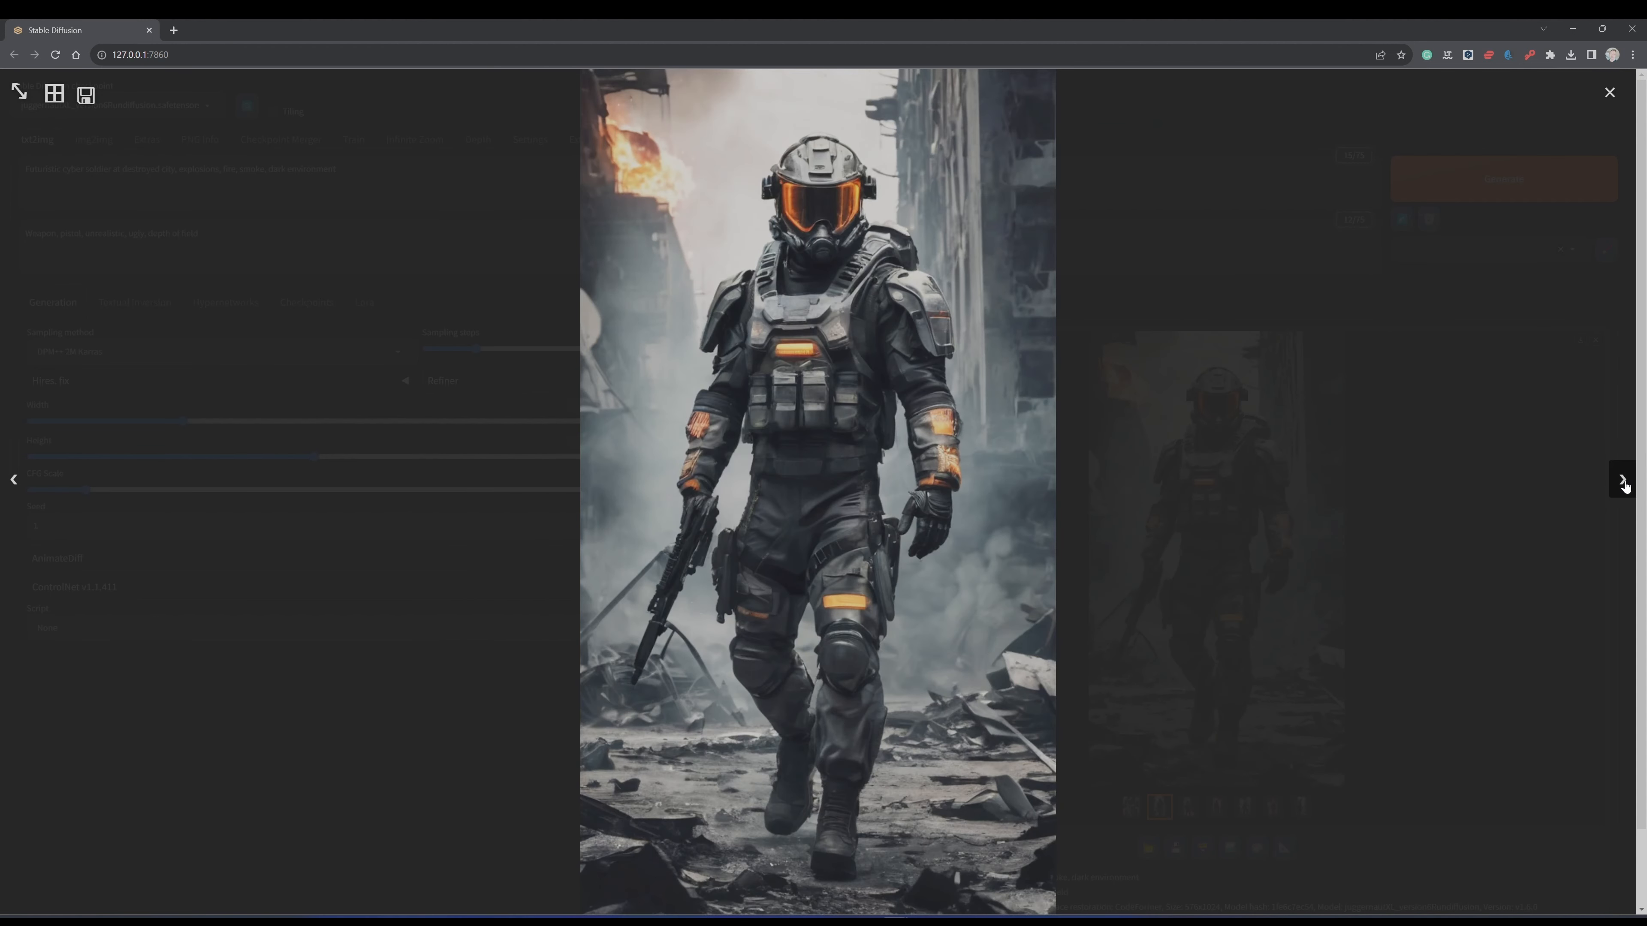
left_click(1623, 481)
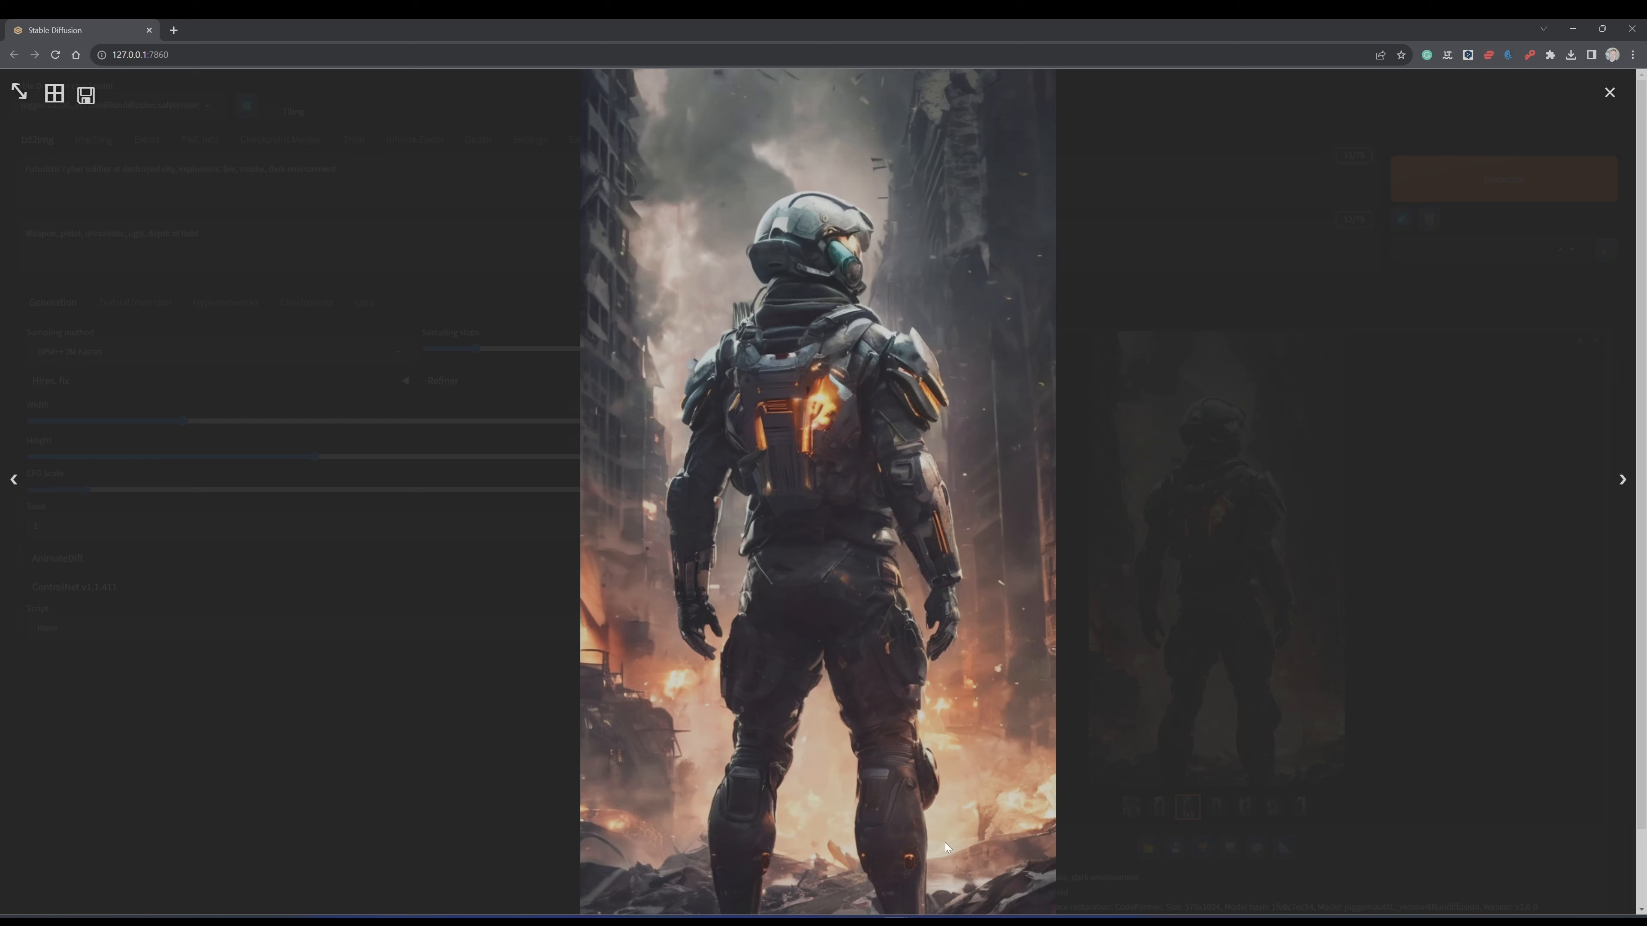
left_click(1620, 481)
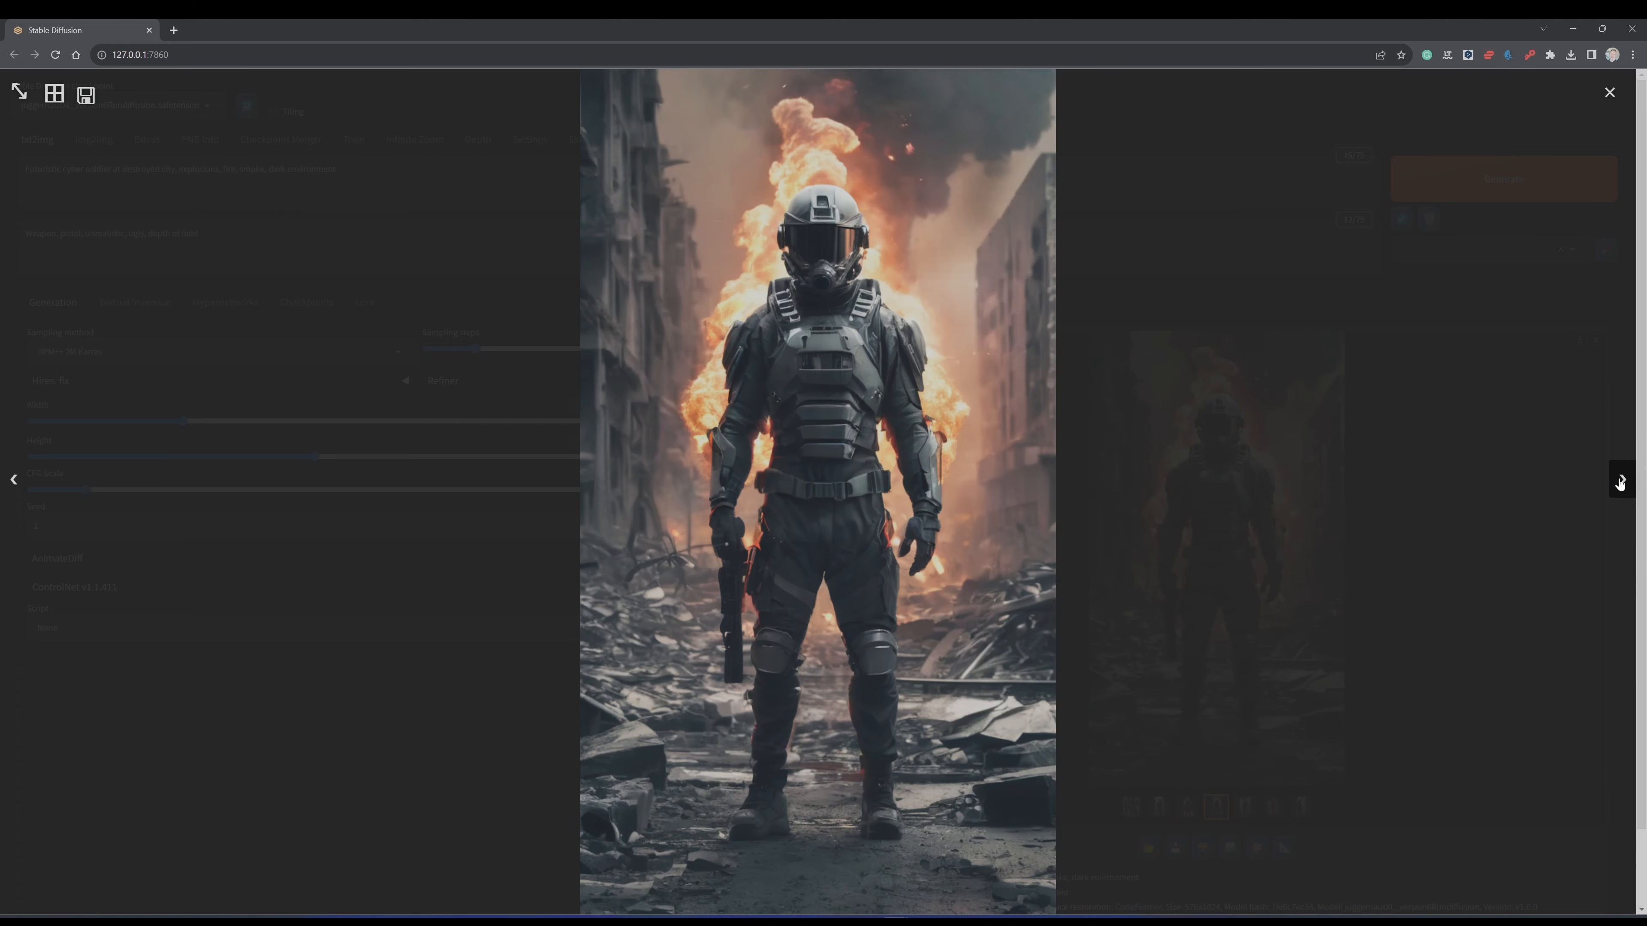
left_click(1620, 481)
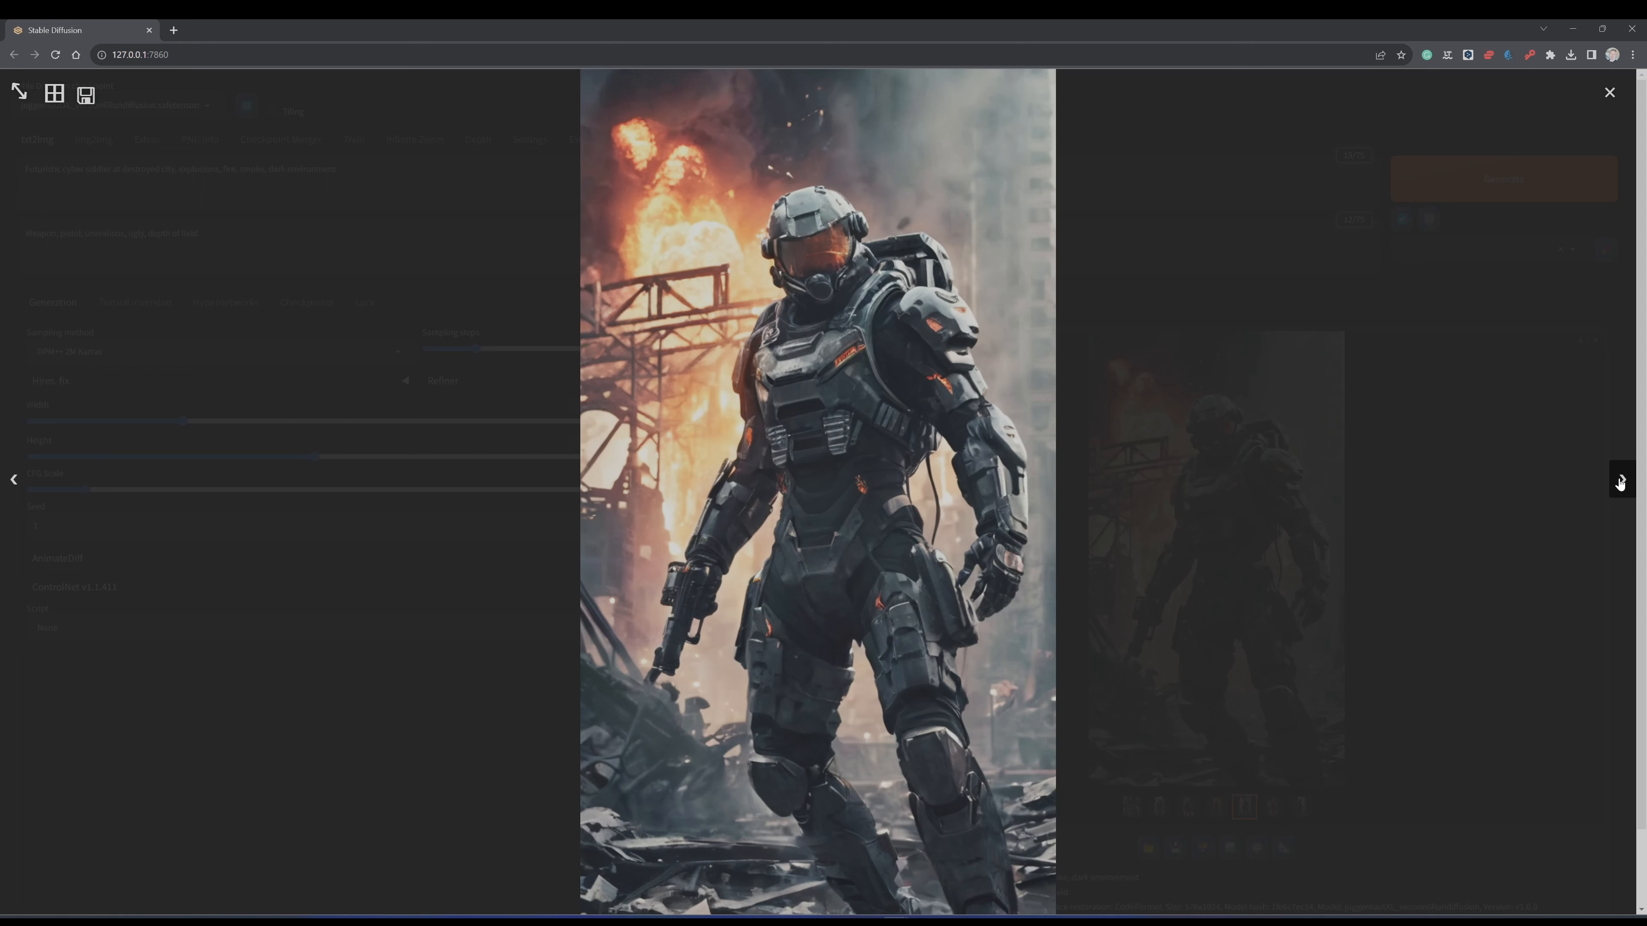
left_click(1621, 481)
left_click(1620, 480)
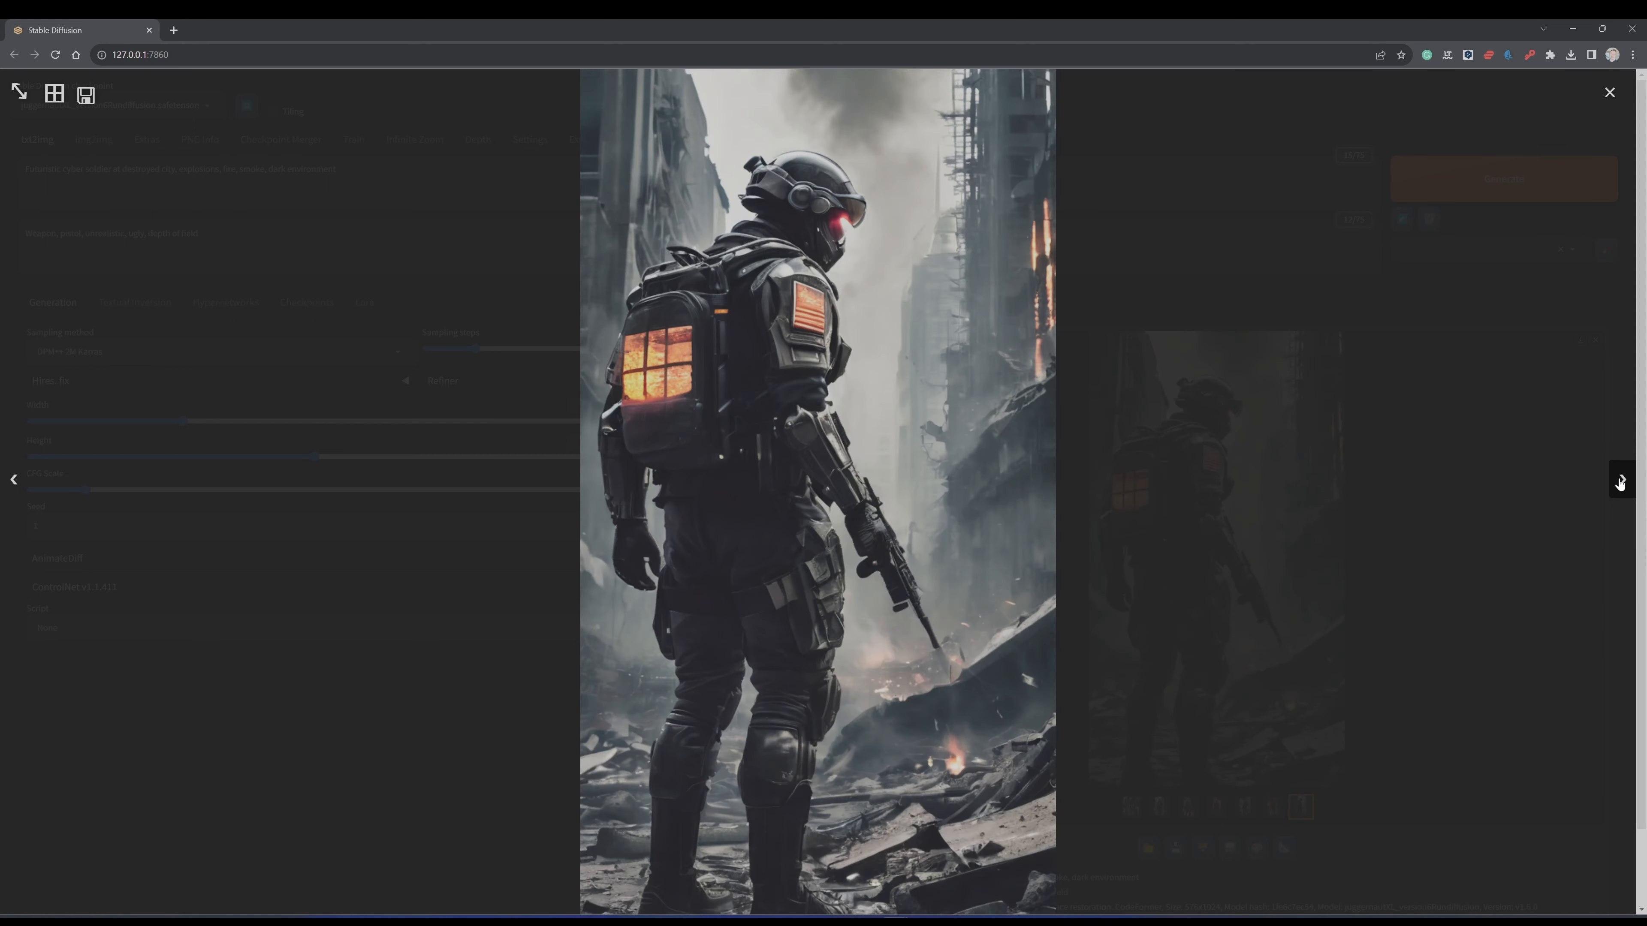
left_click(1620, 480)
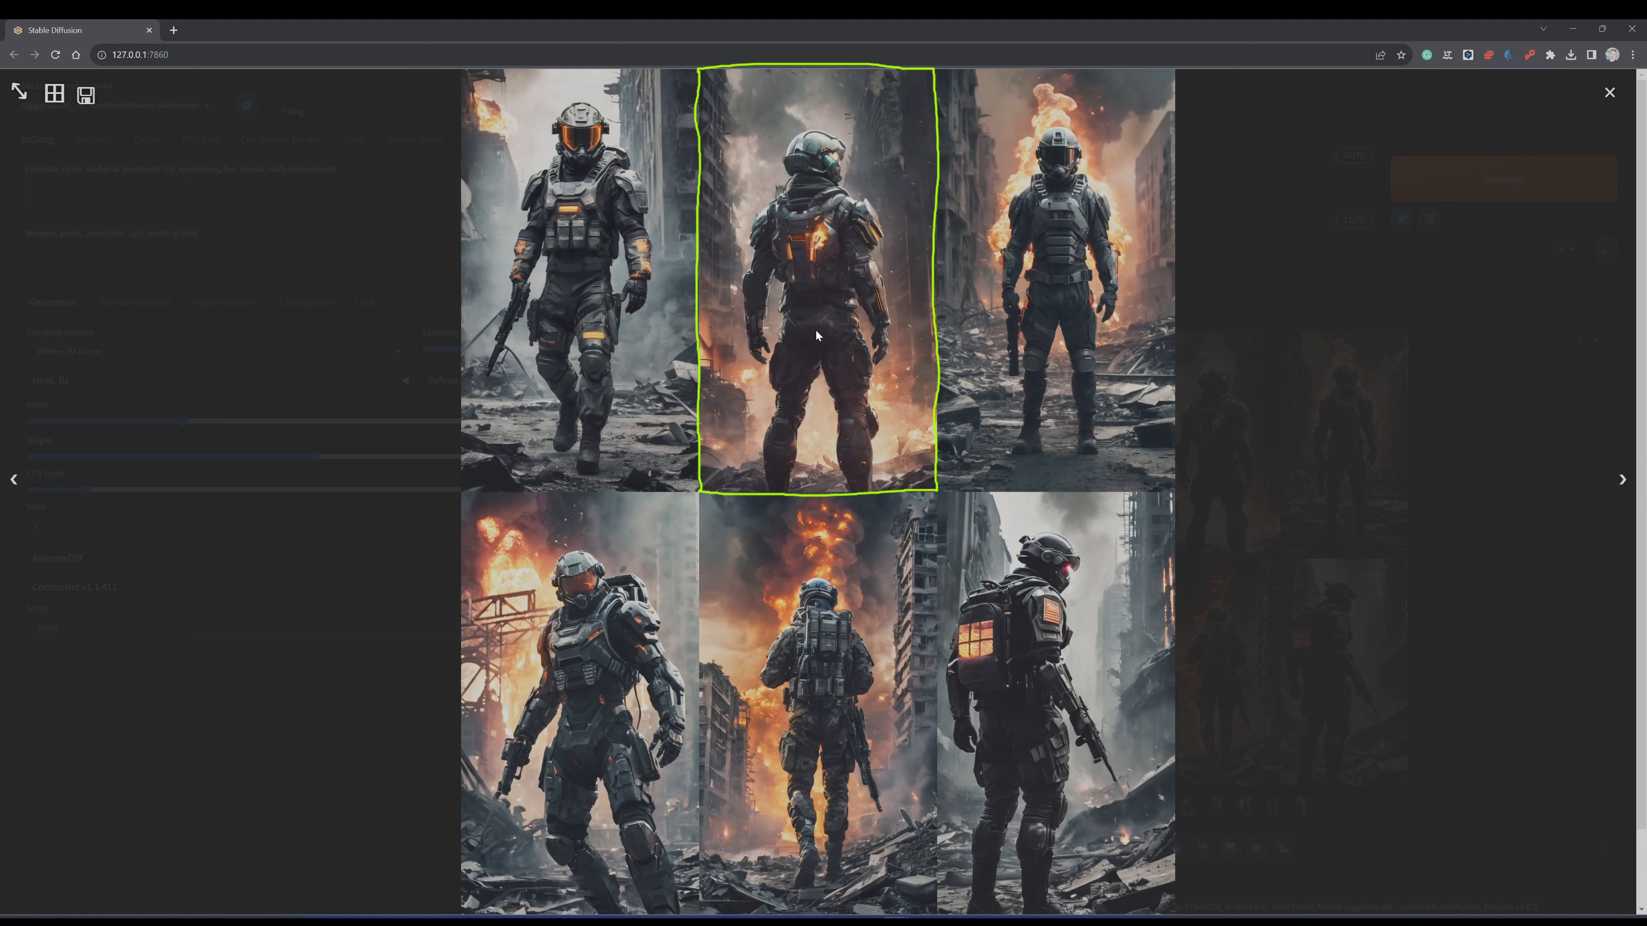
left_click(1621, 481)
left_click(1620, 481)
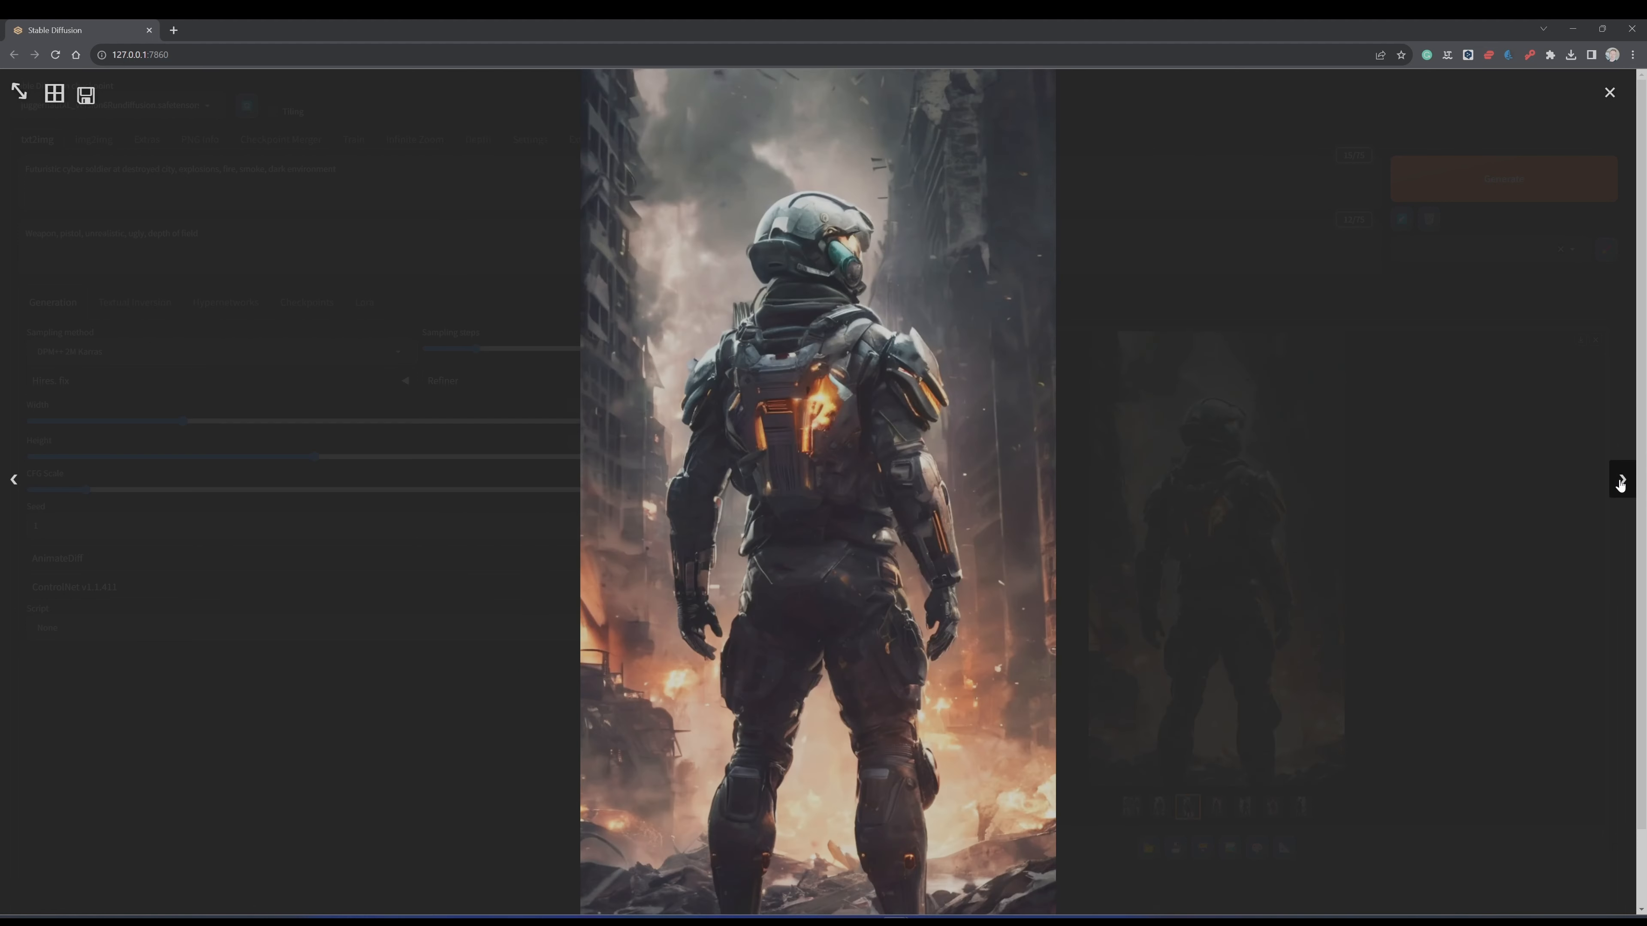
left_click(1086, 858)
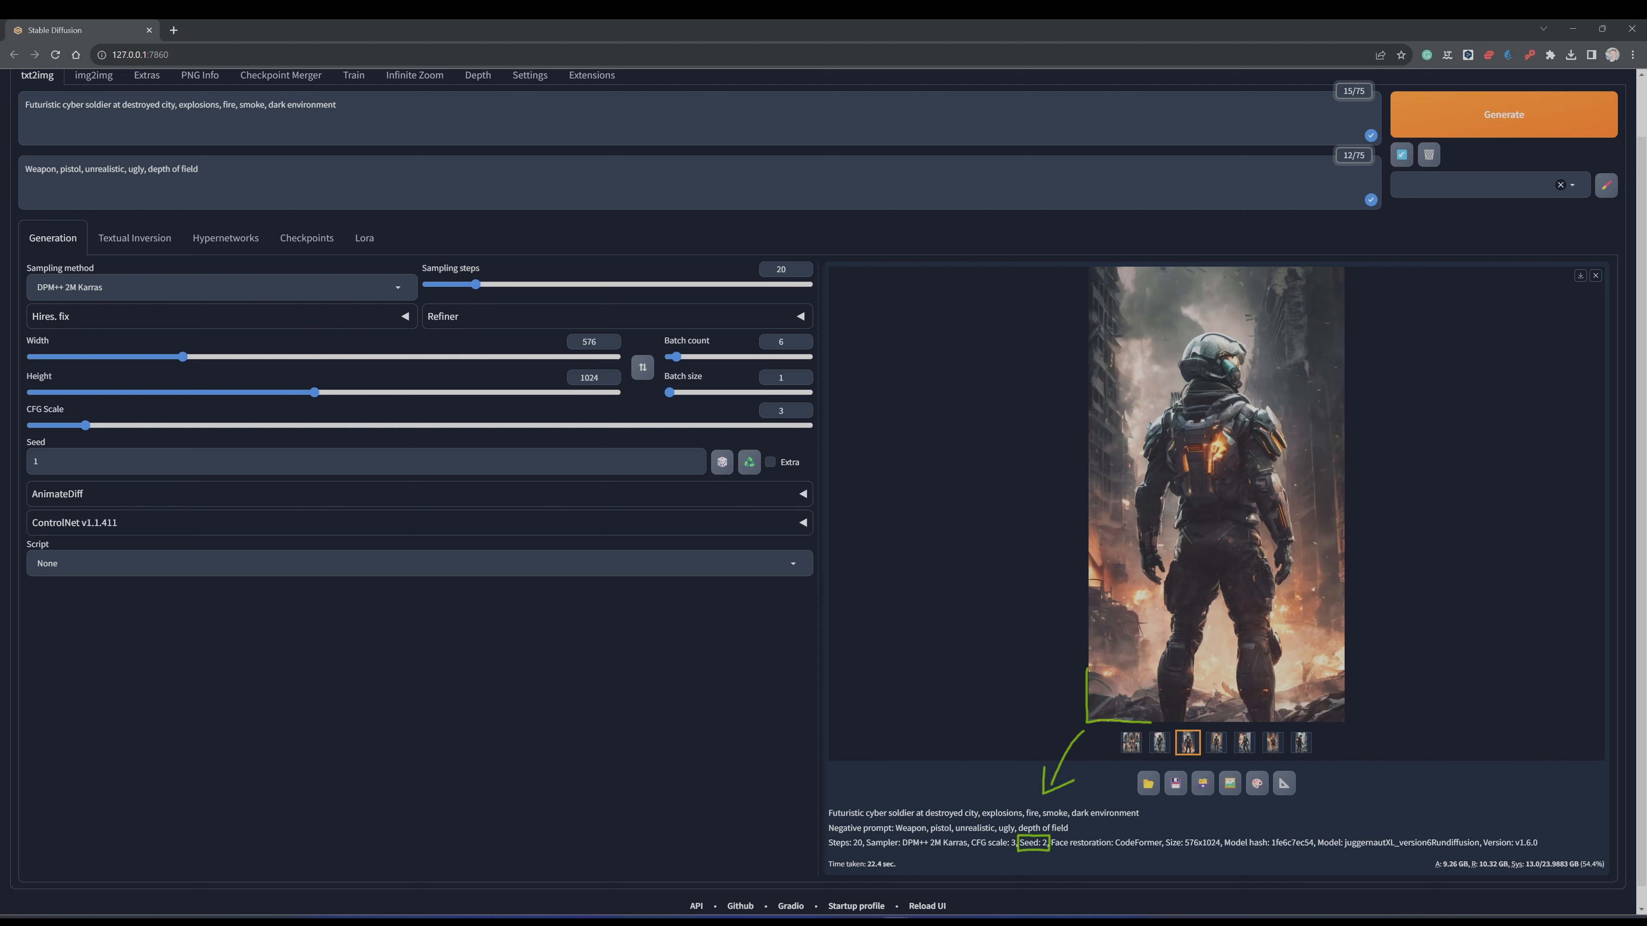
Step: Regenerate only the chosen soldier image using seed 2, a batch count of 1 and 50 sampling steps
double_click(36, 461)
type("2")
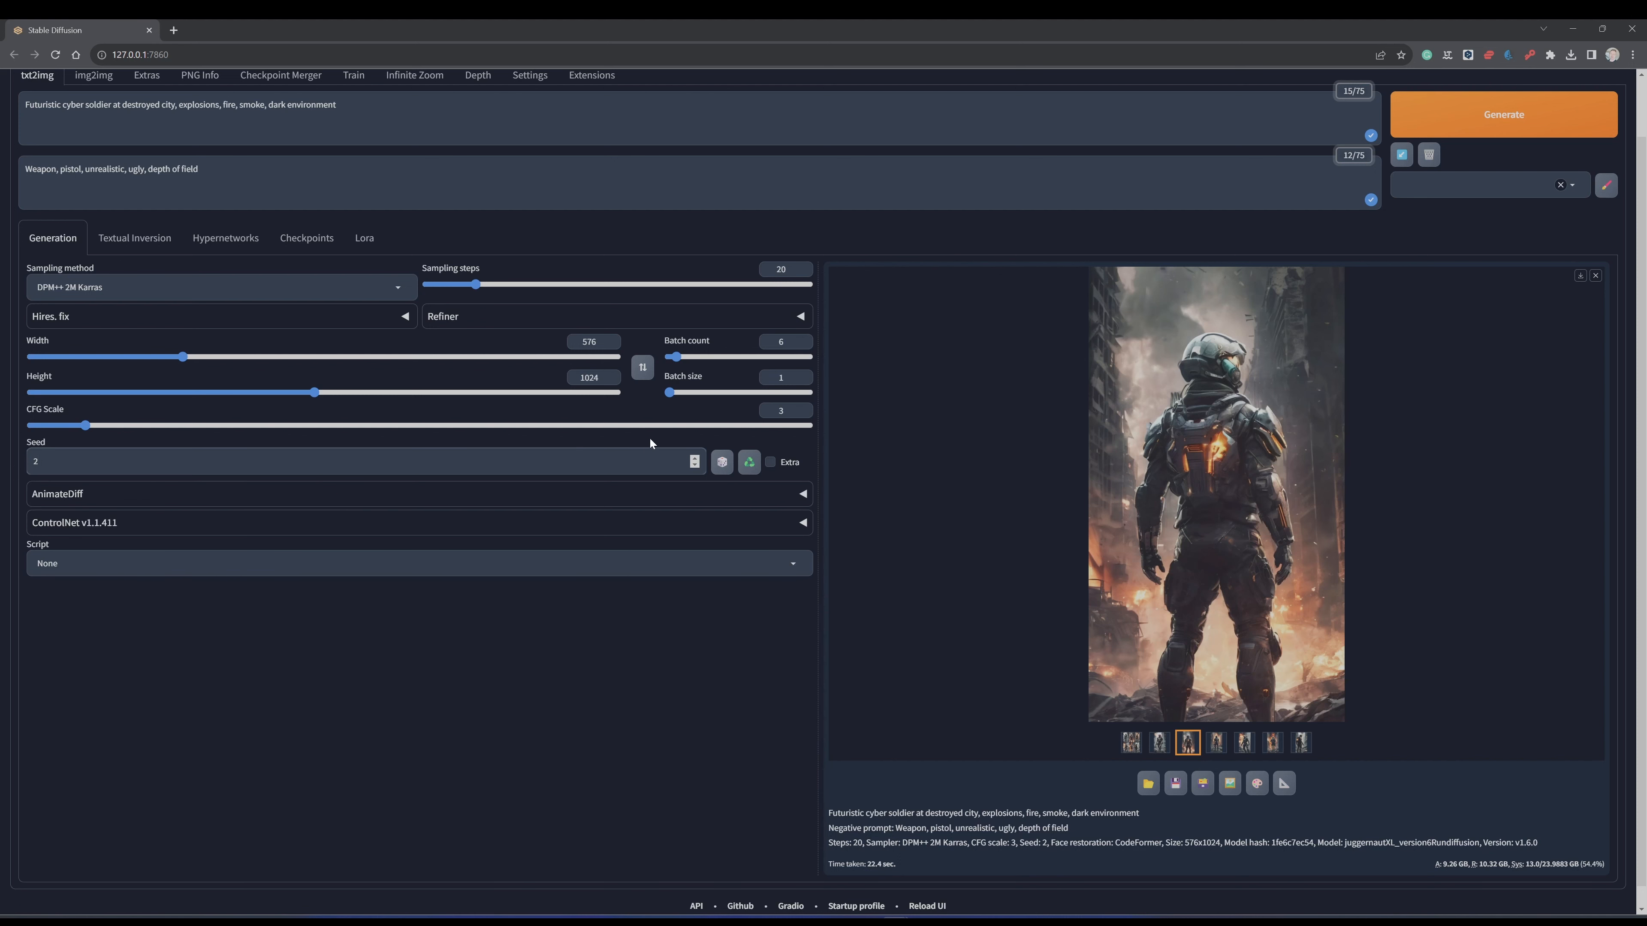
left_click_drag(675, 364, 652, 362)
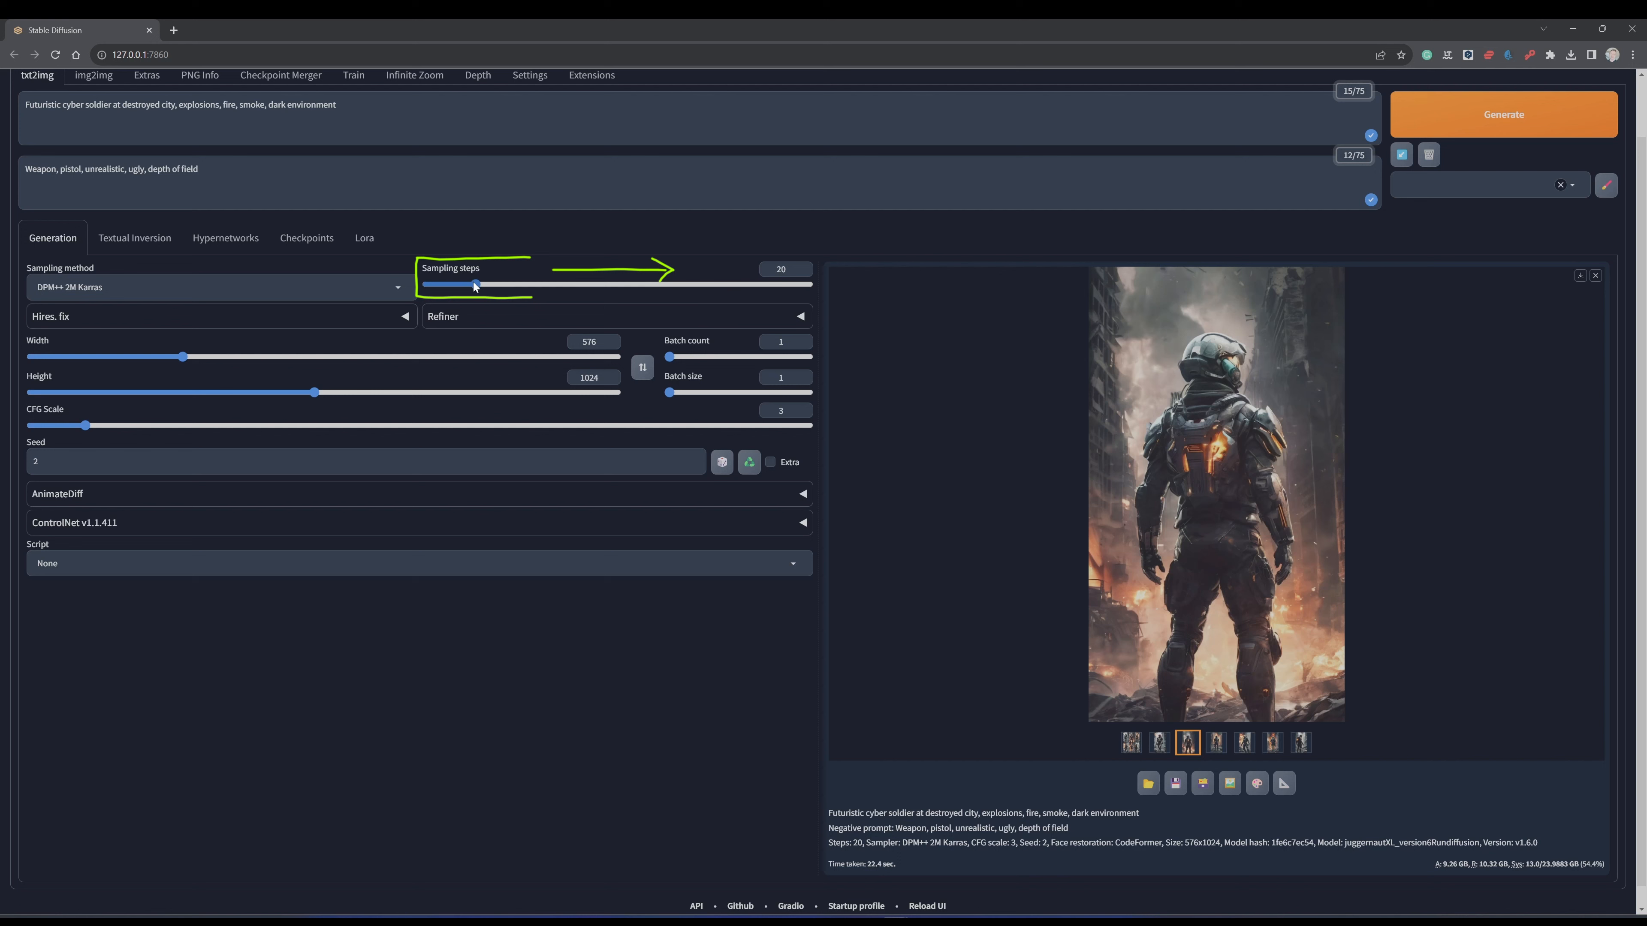
type("50")
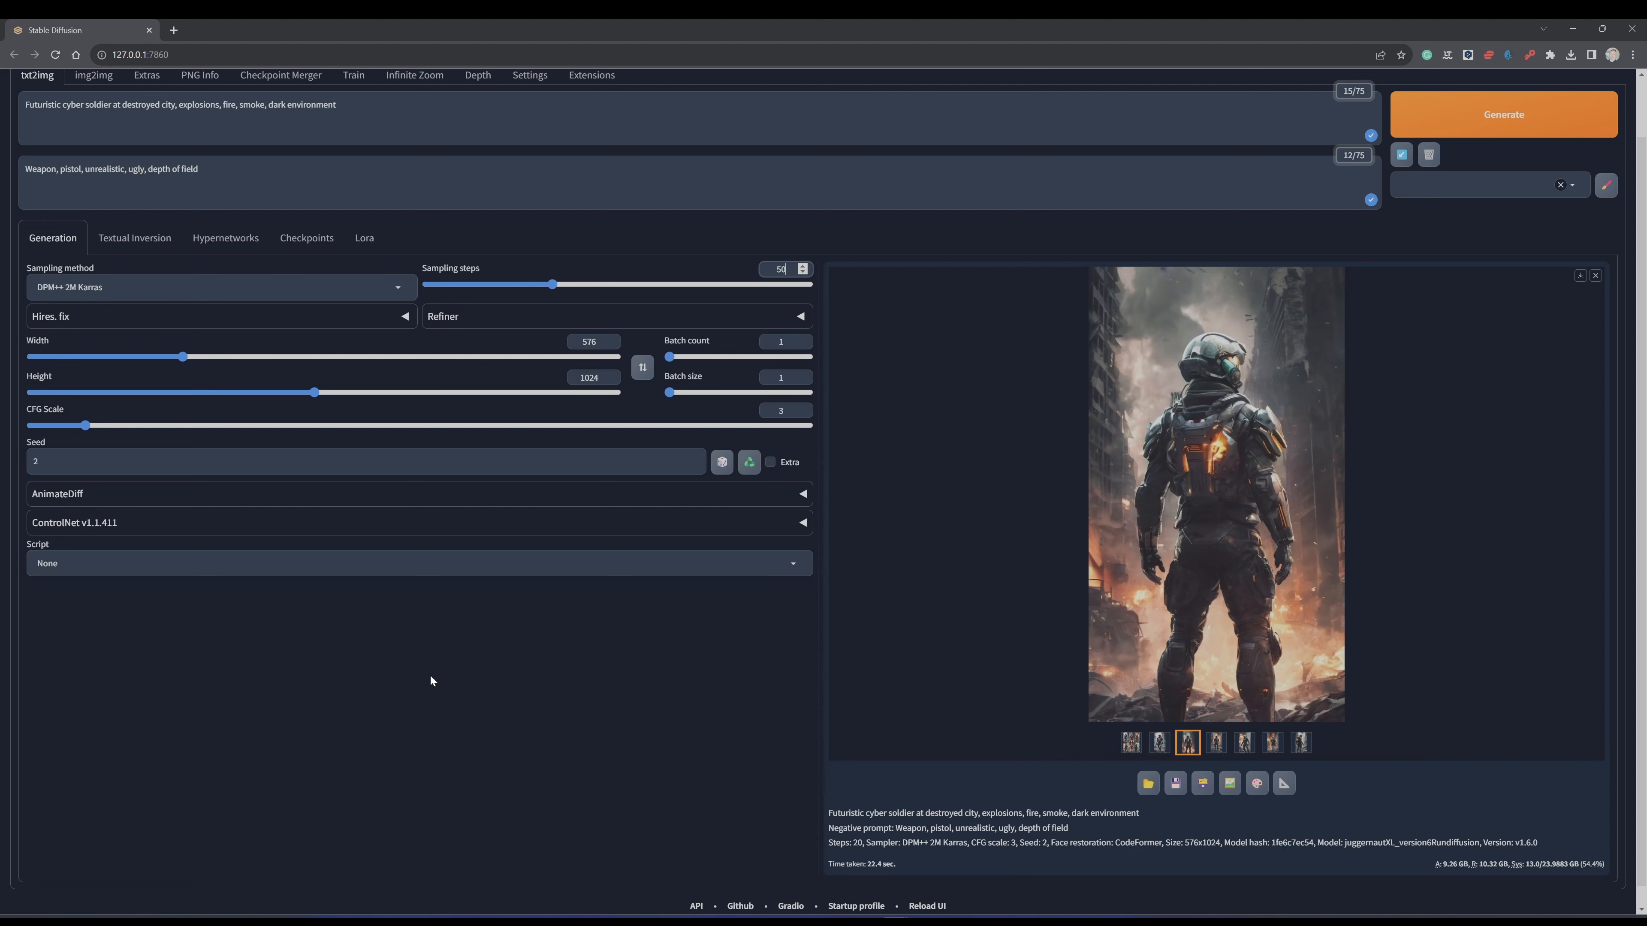
left_click(1504, 114)
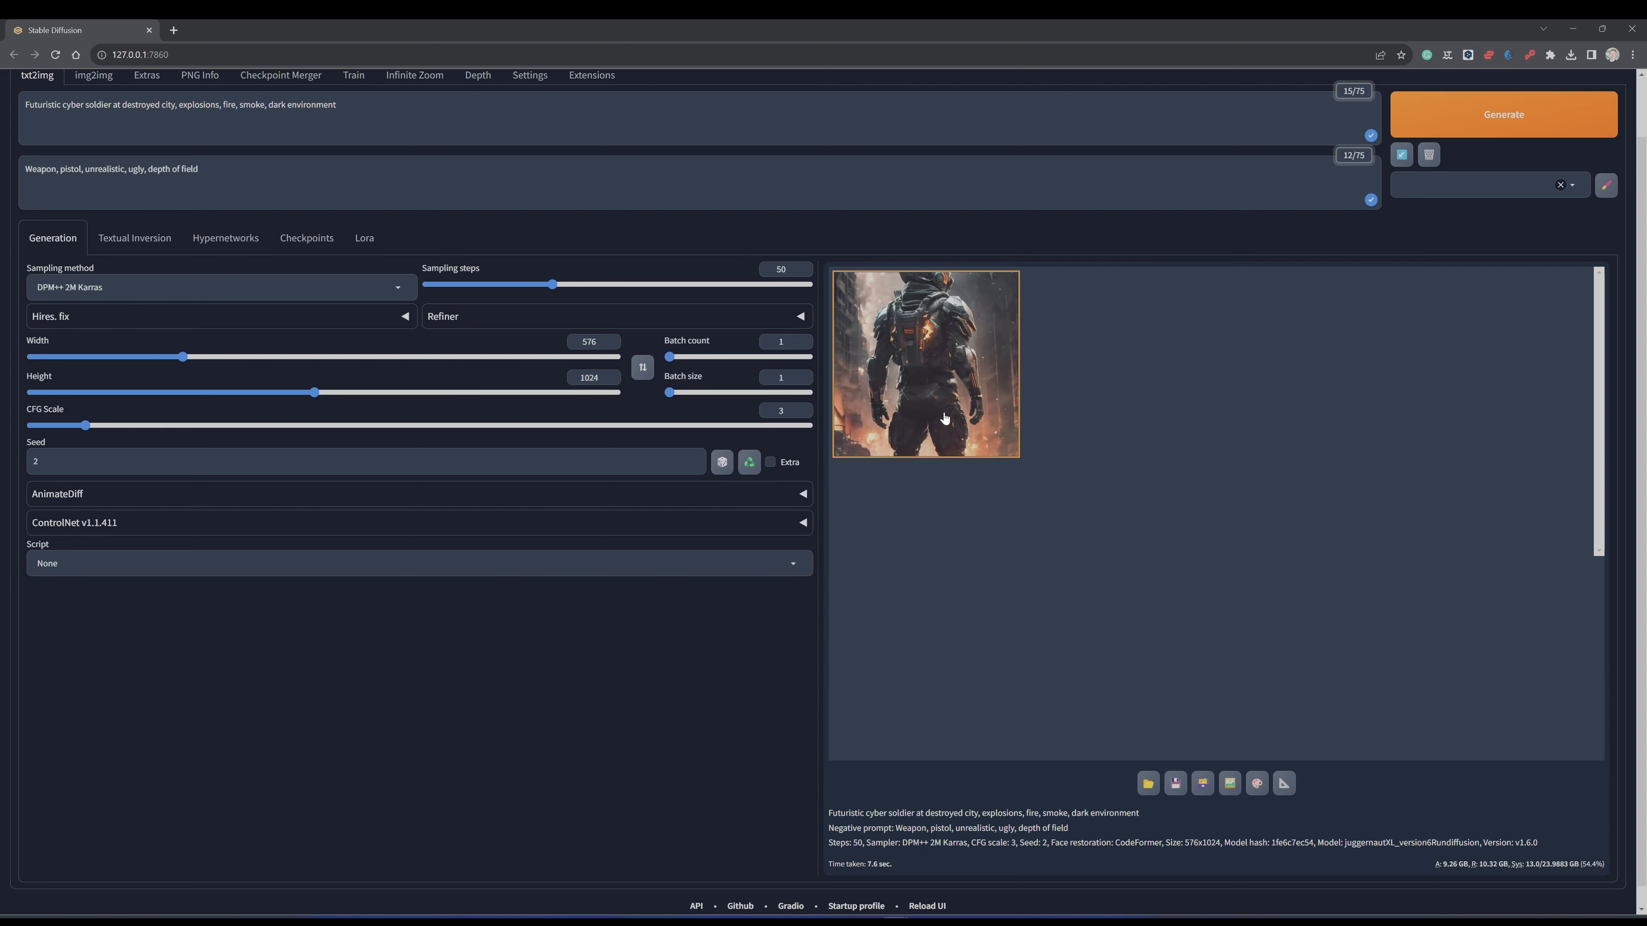
Step: Examine the regenerated soldier image at full size and close the enlarged view
left_click(945, 418)
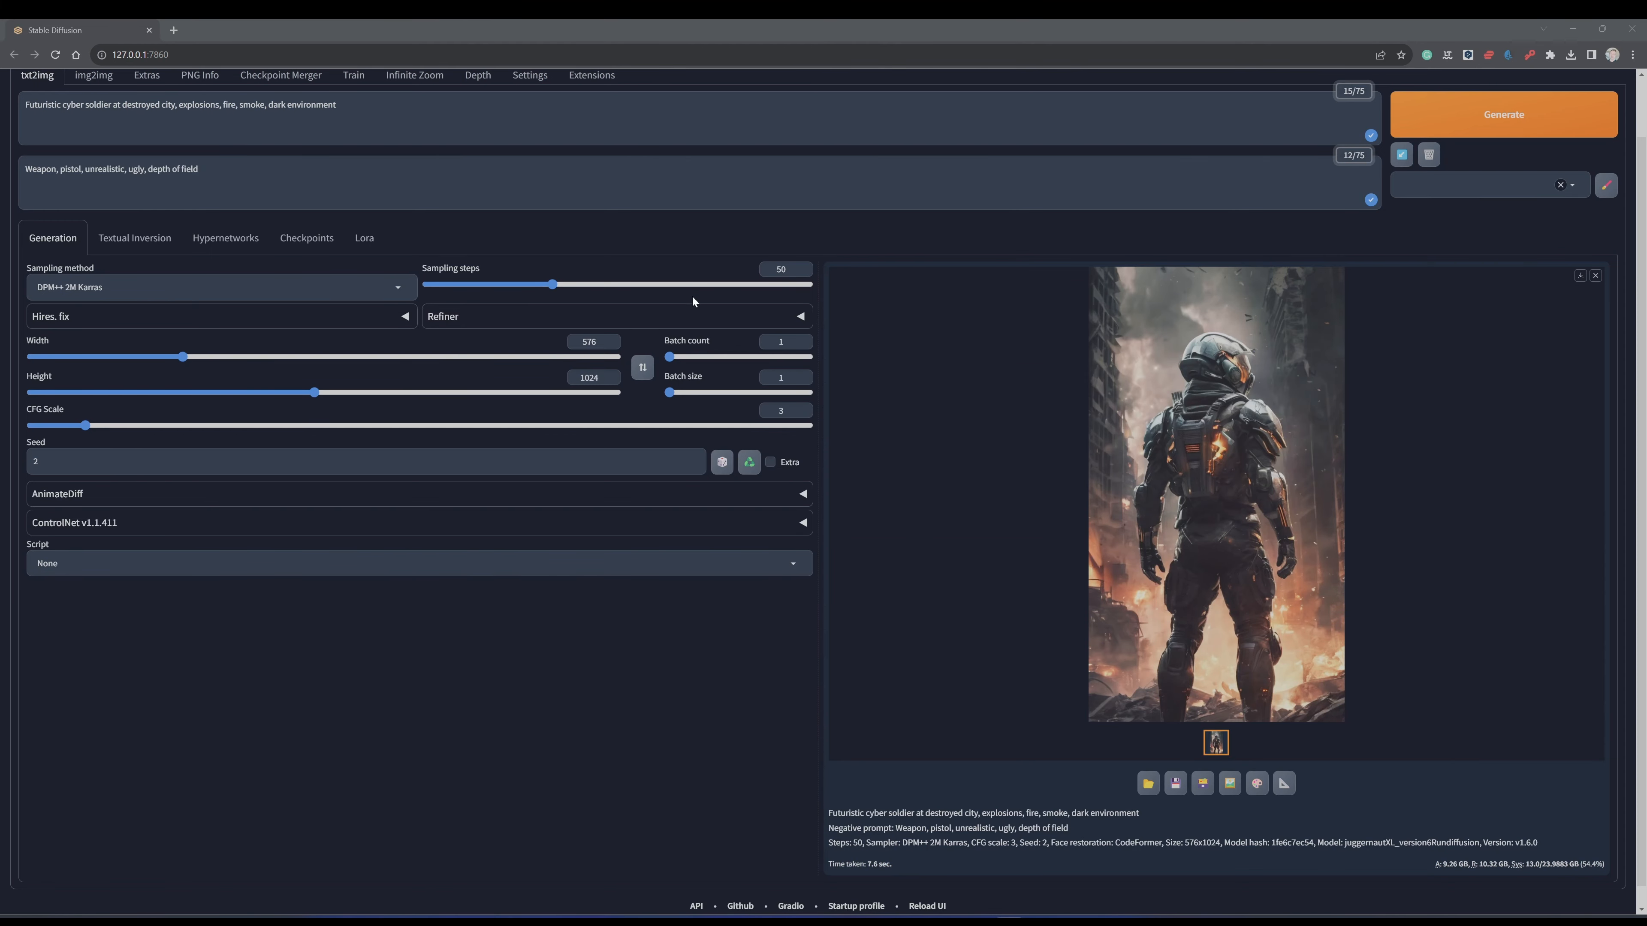
left_click(1161, 514)
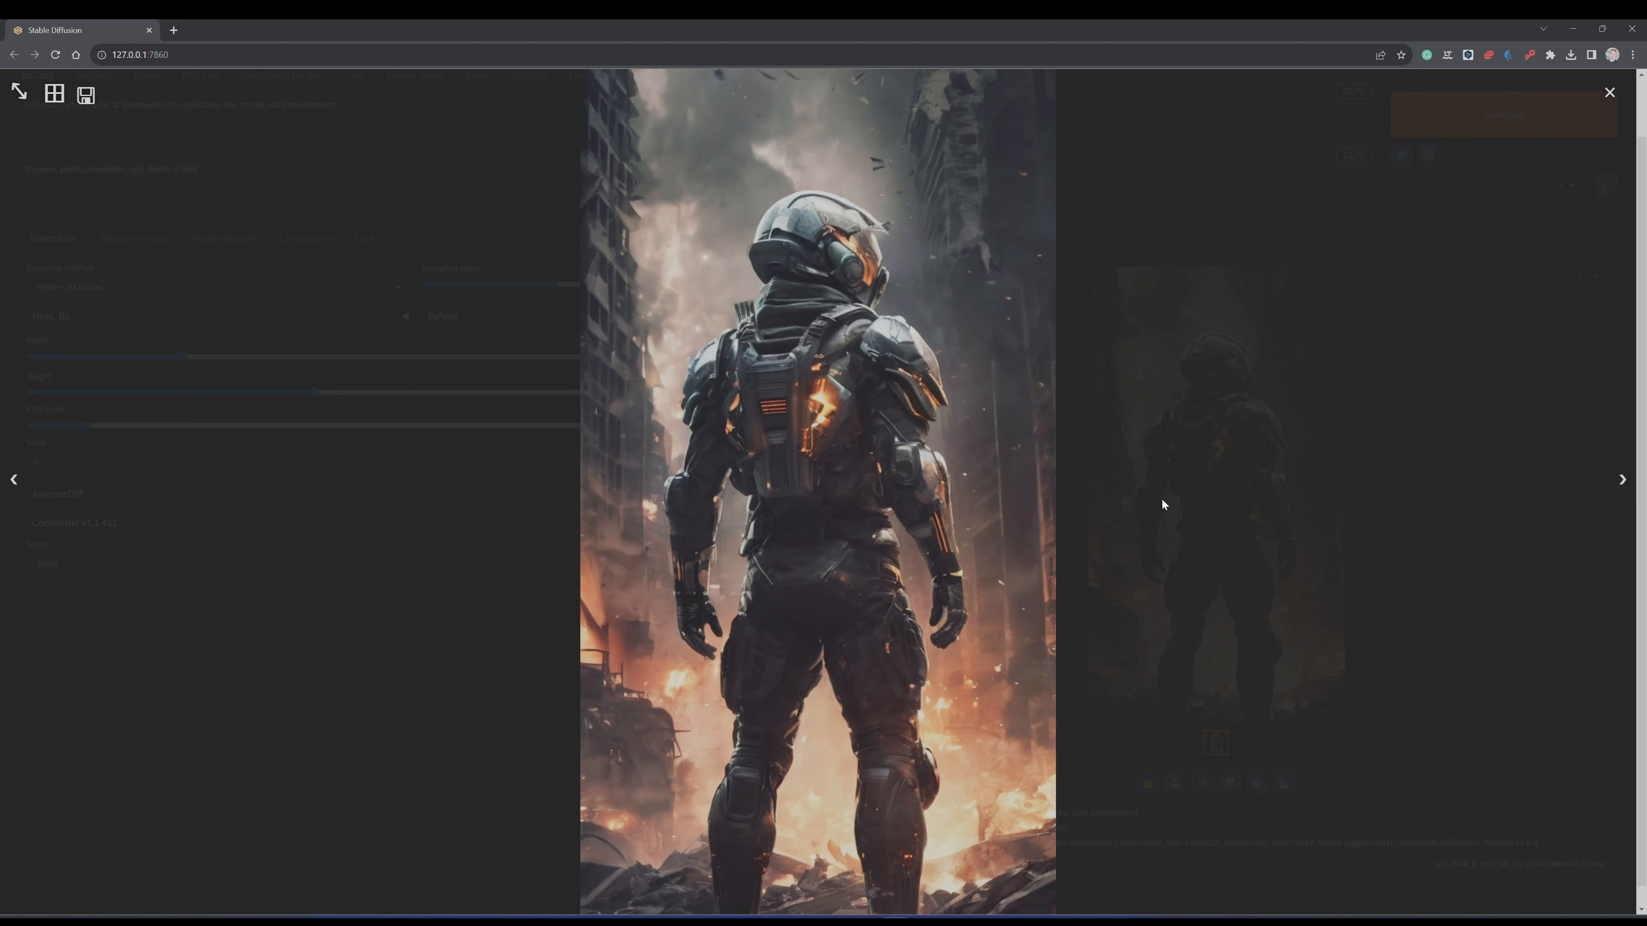
left_click(1000, 490)
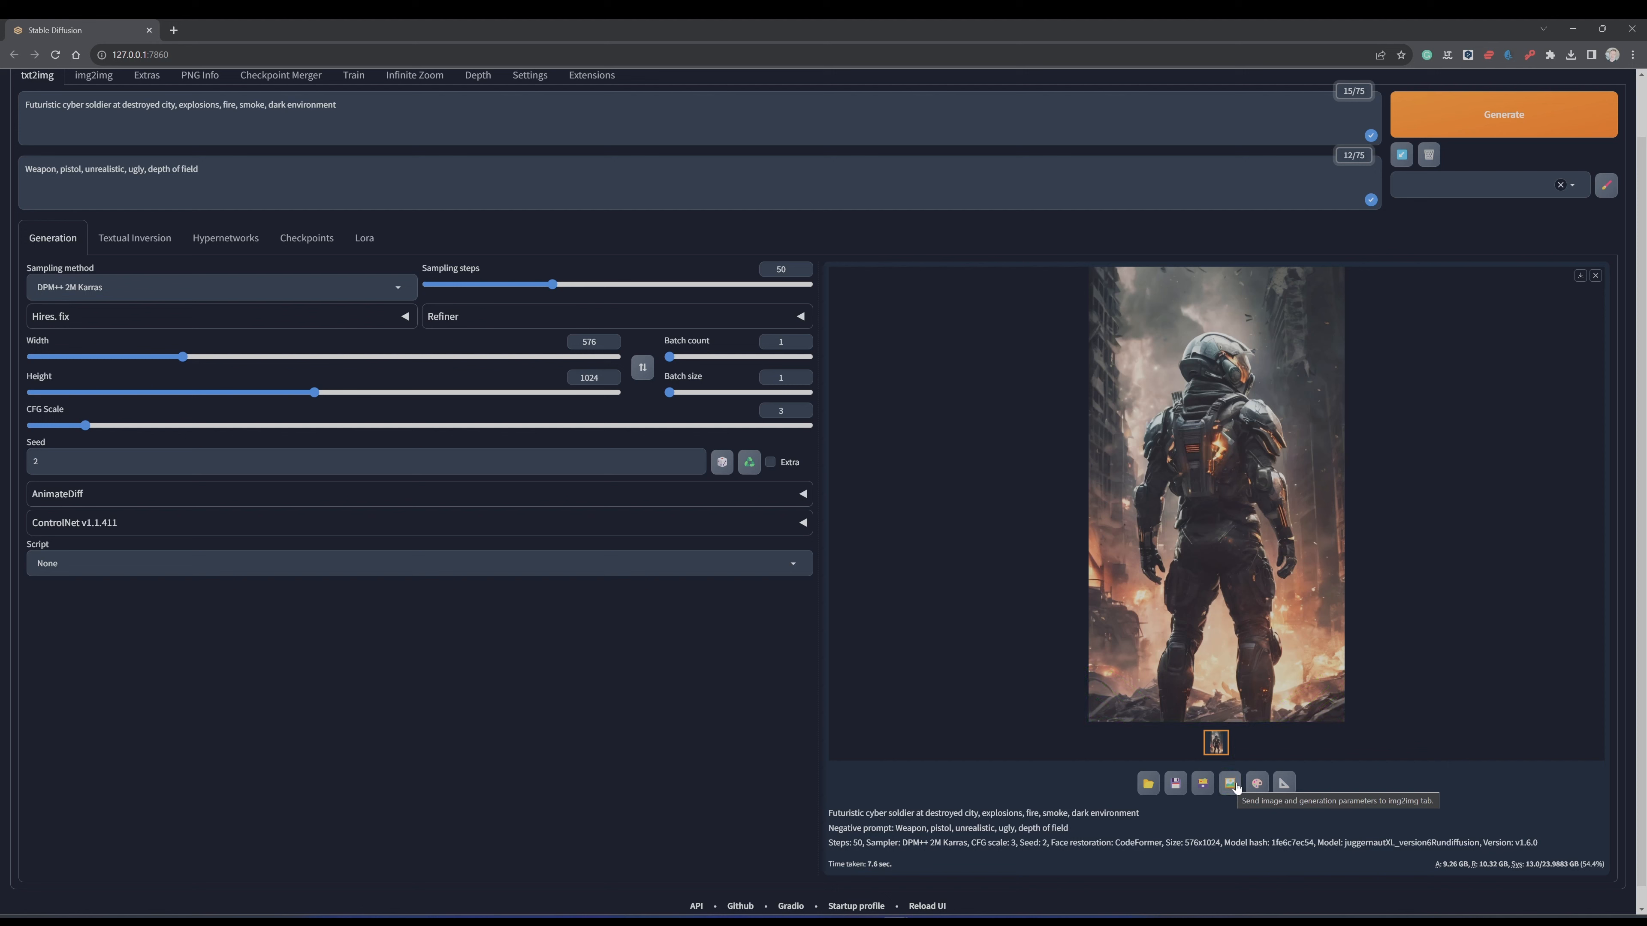
Step: Send the image and its generation parameters to img2img and set the resize mode to Crop and resize
left_click(1230, 785)
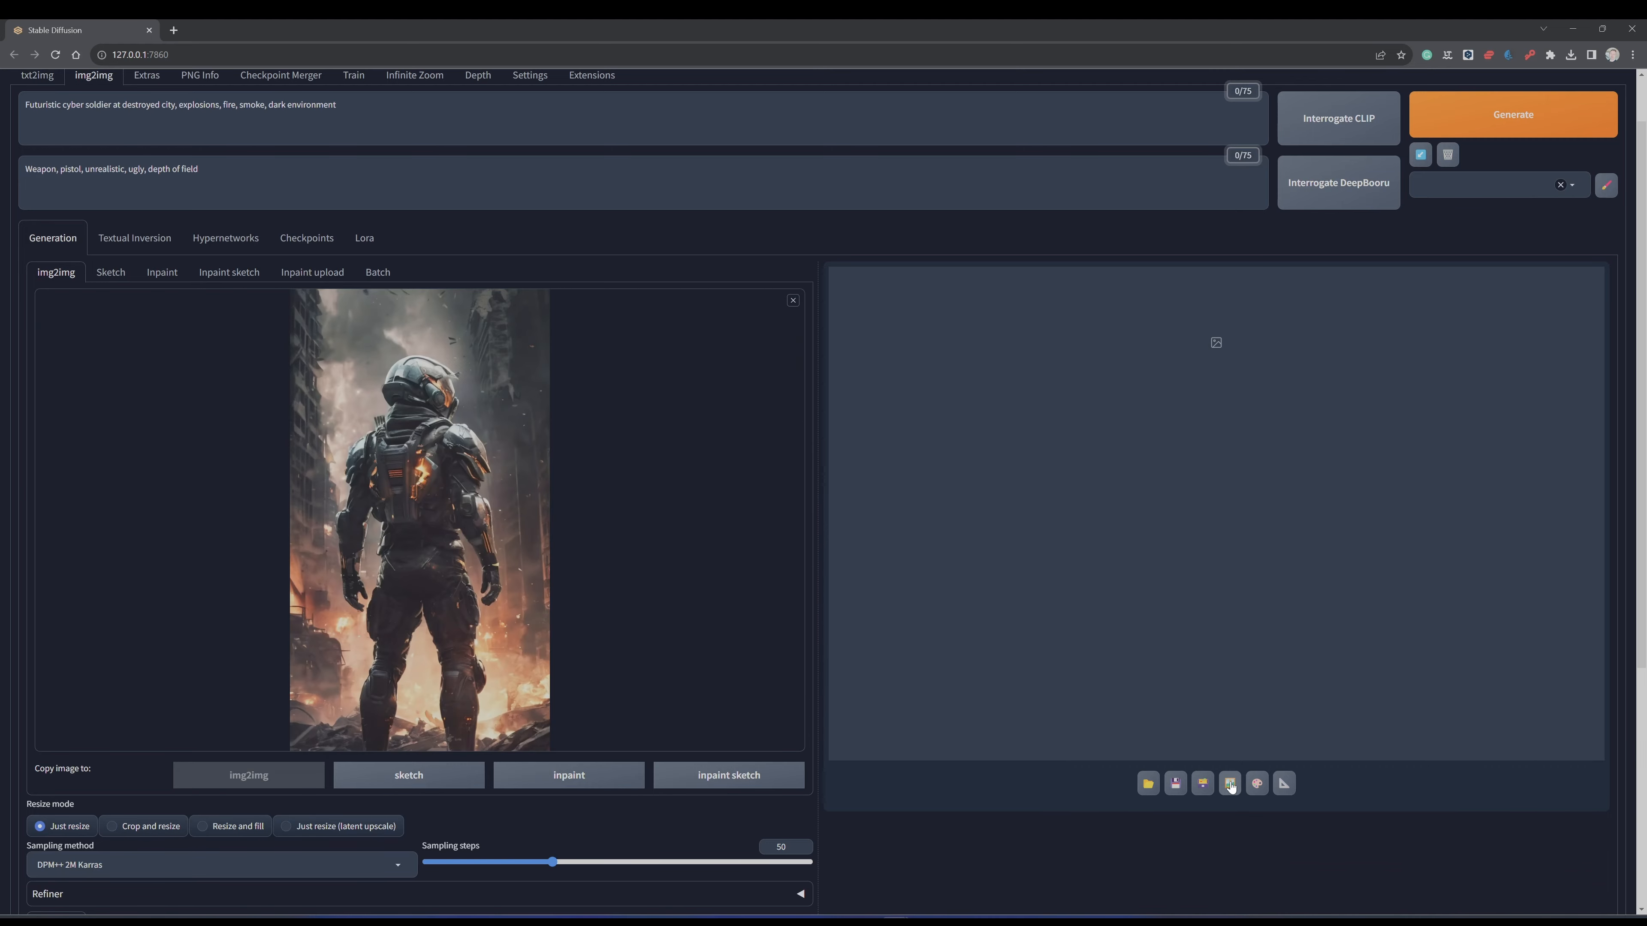
scroll(242, 519, "up", 1)
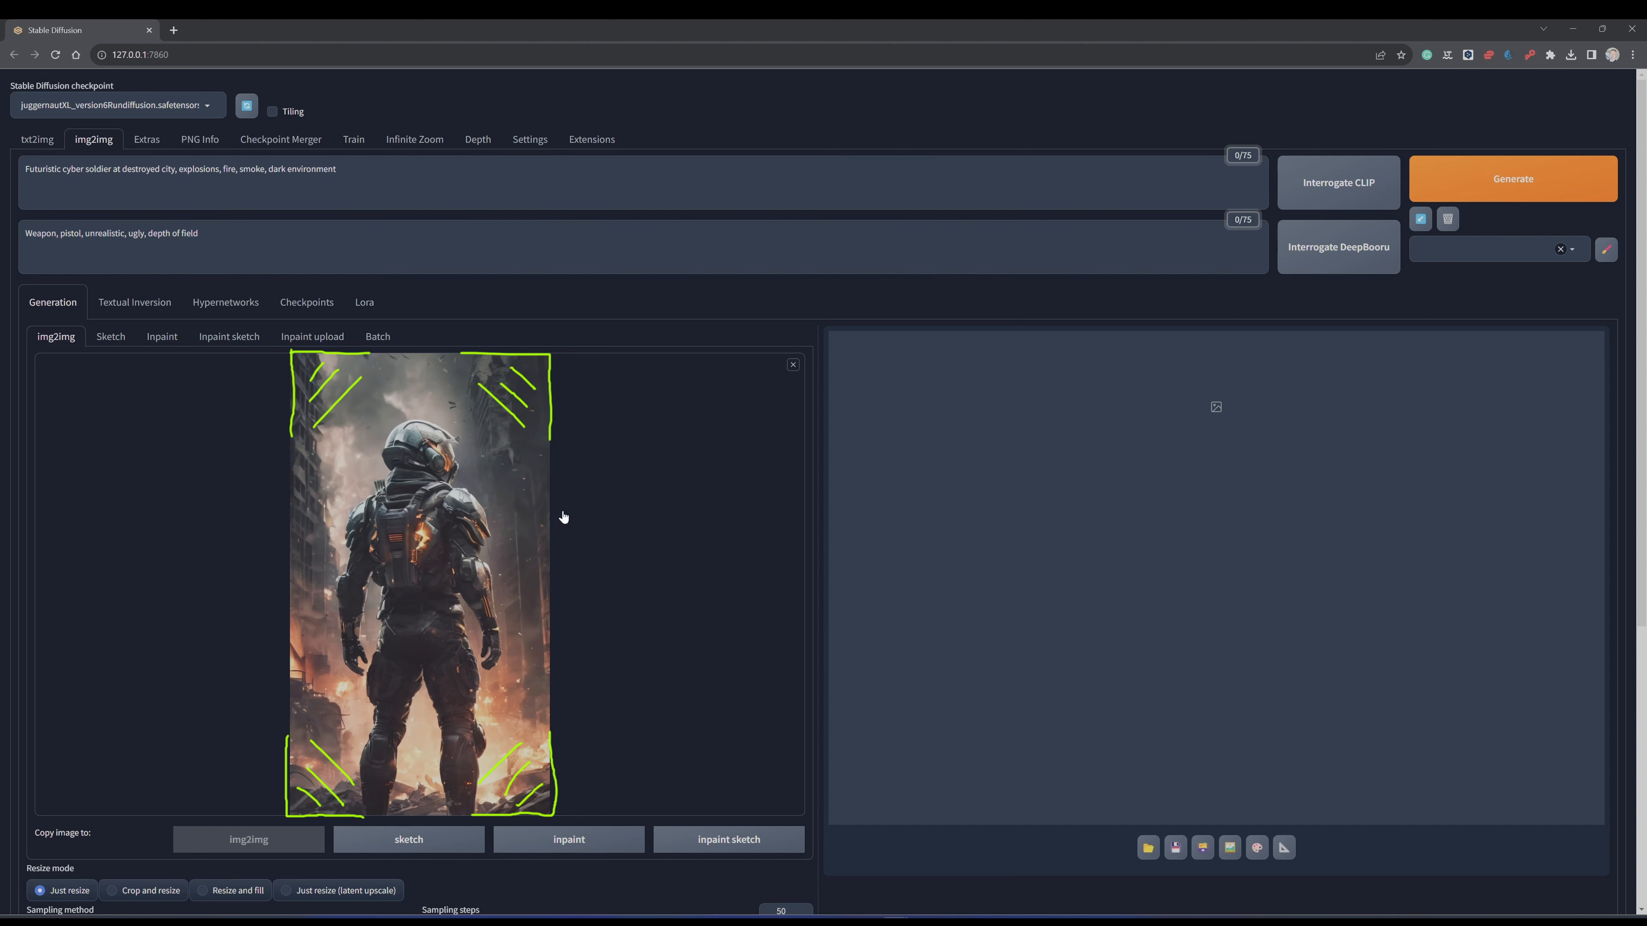
scroll(580, 548, "down", 6)
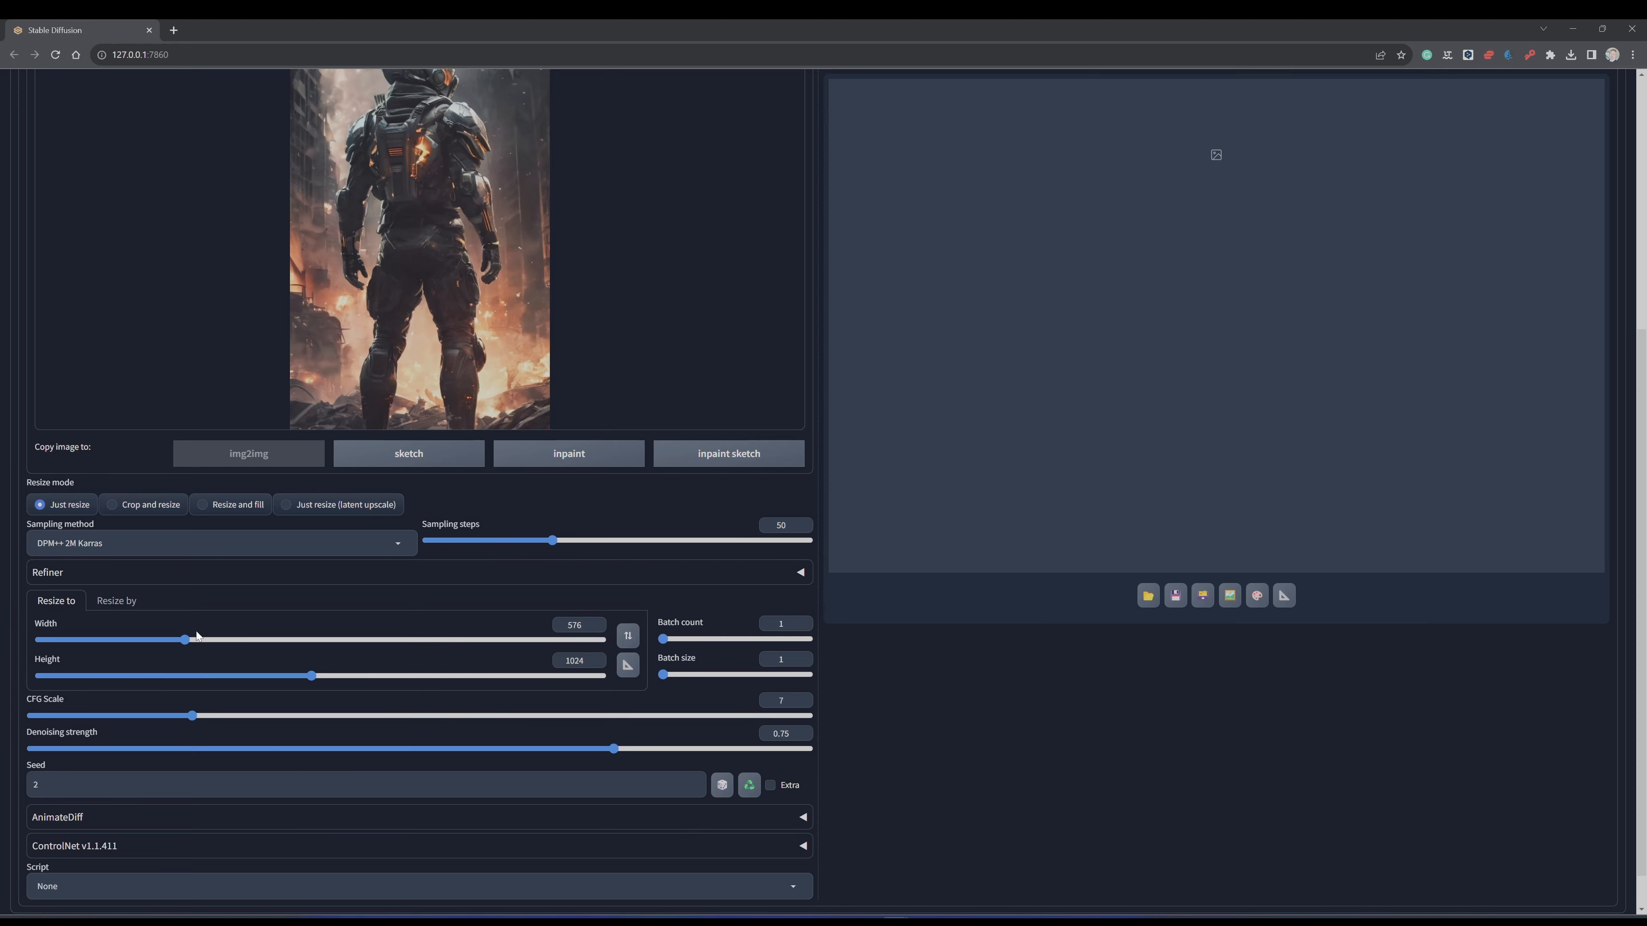
scroll(197, 636, "up", 4)
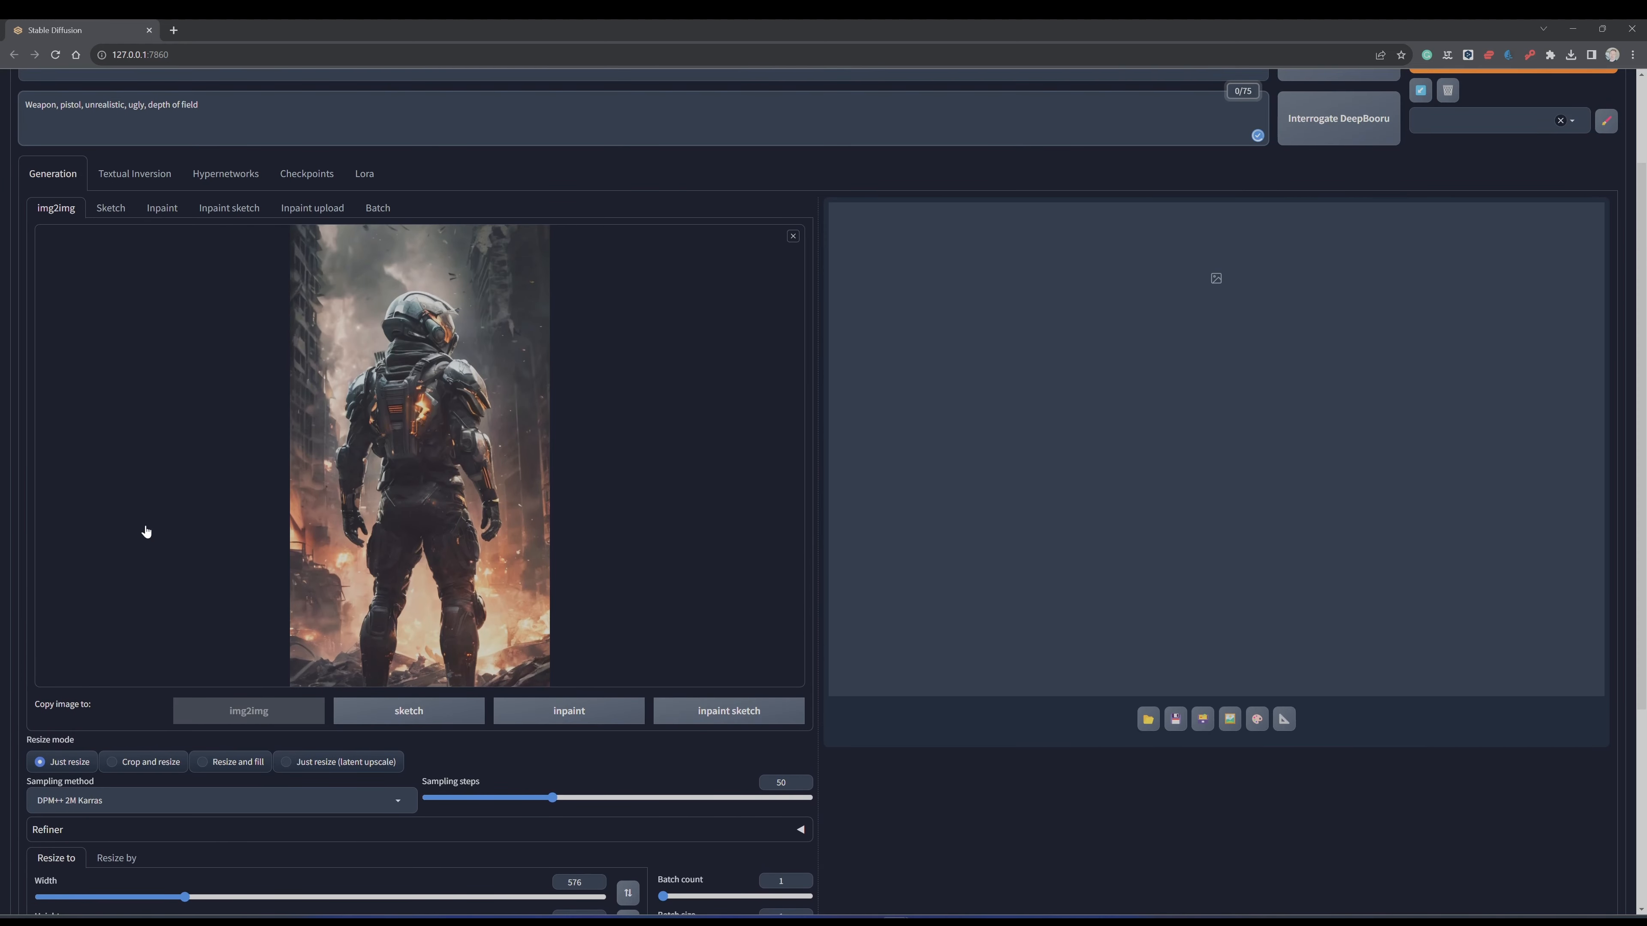
scroll(140, 535, "down", 5)
scroll(188, 562, "up", 3)
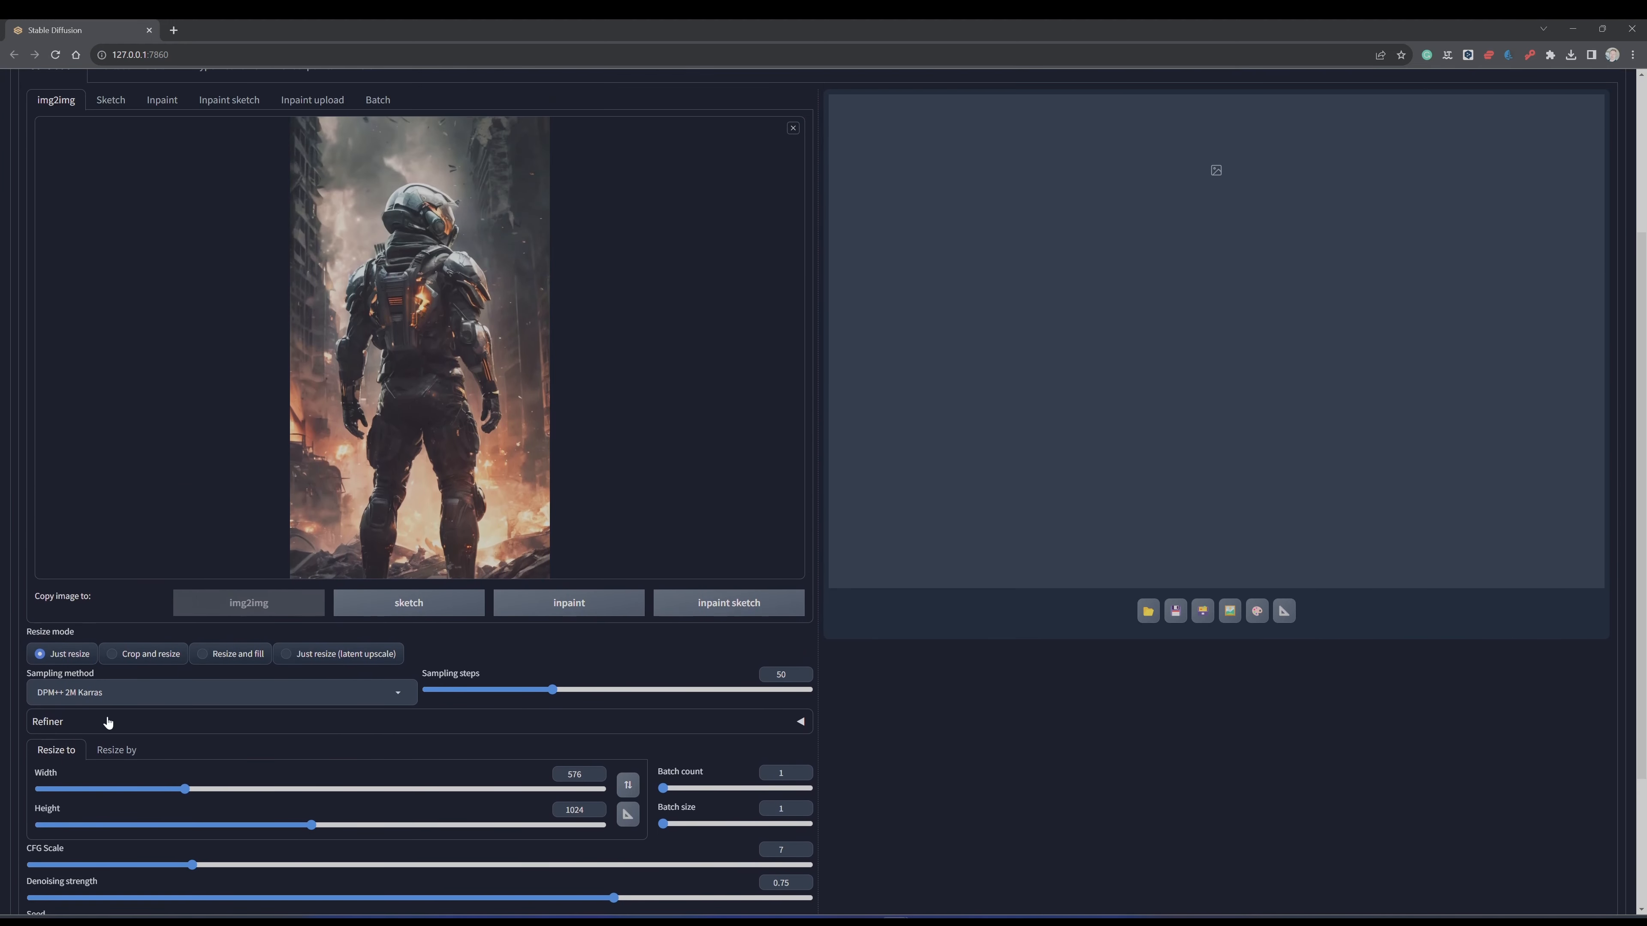
left_click(114, 658)
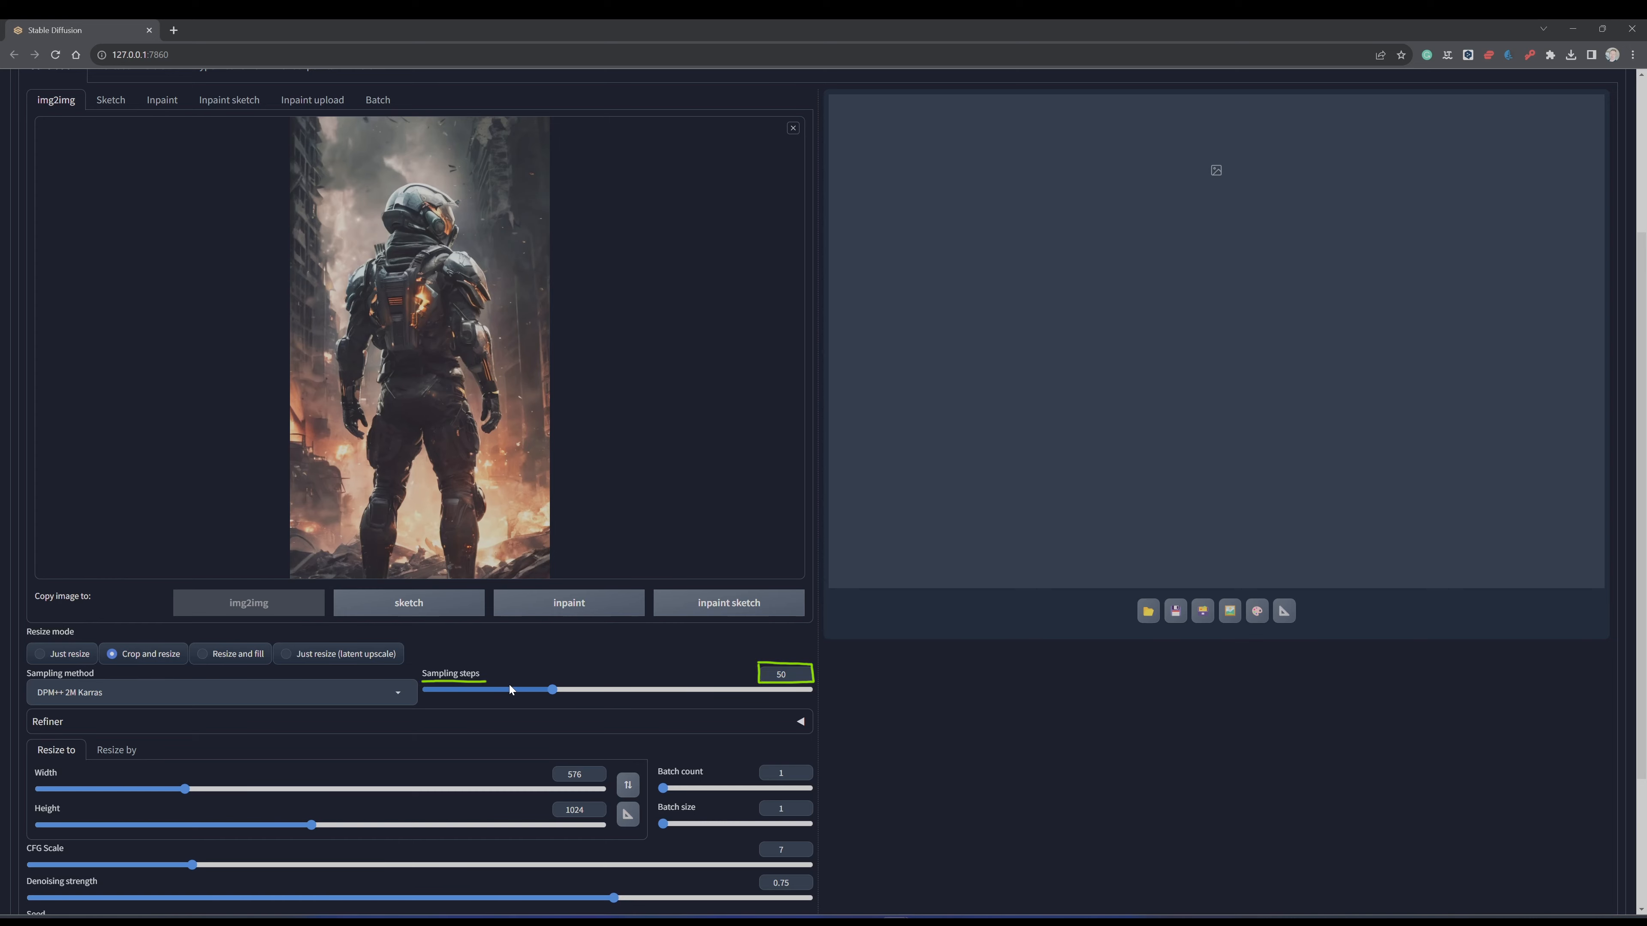
Step: Set the img2img seed to -1 for random results
scroll(154, 728, "down", 3)
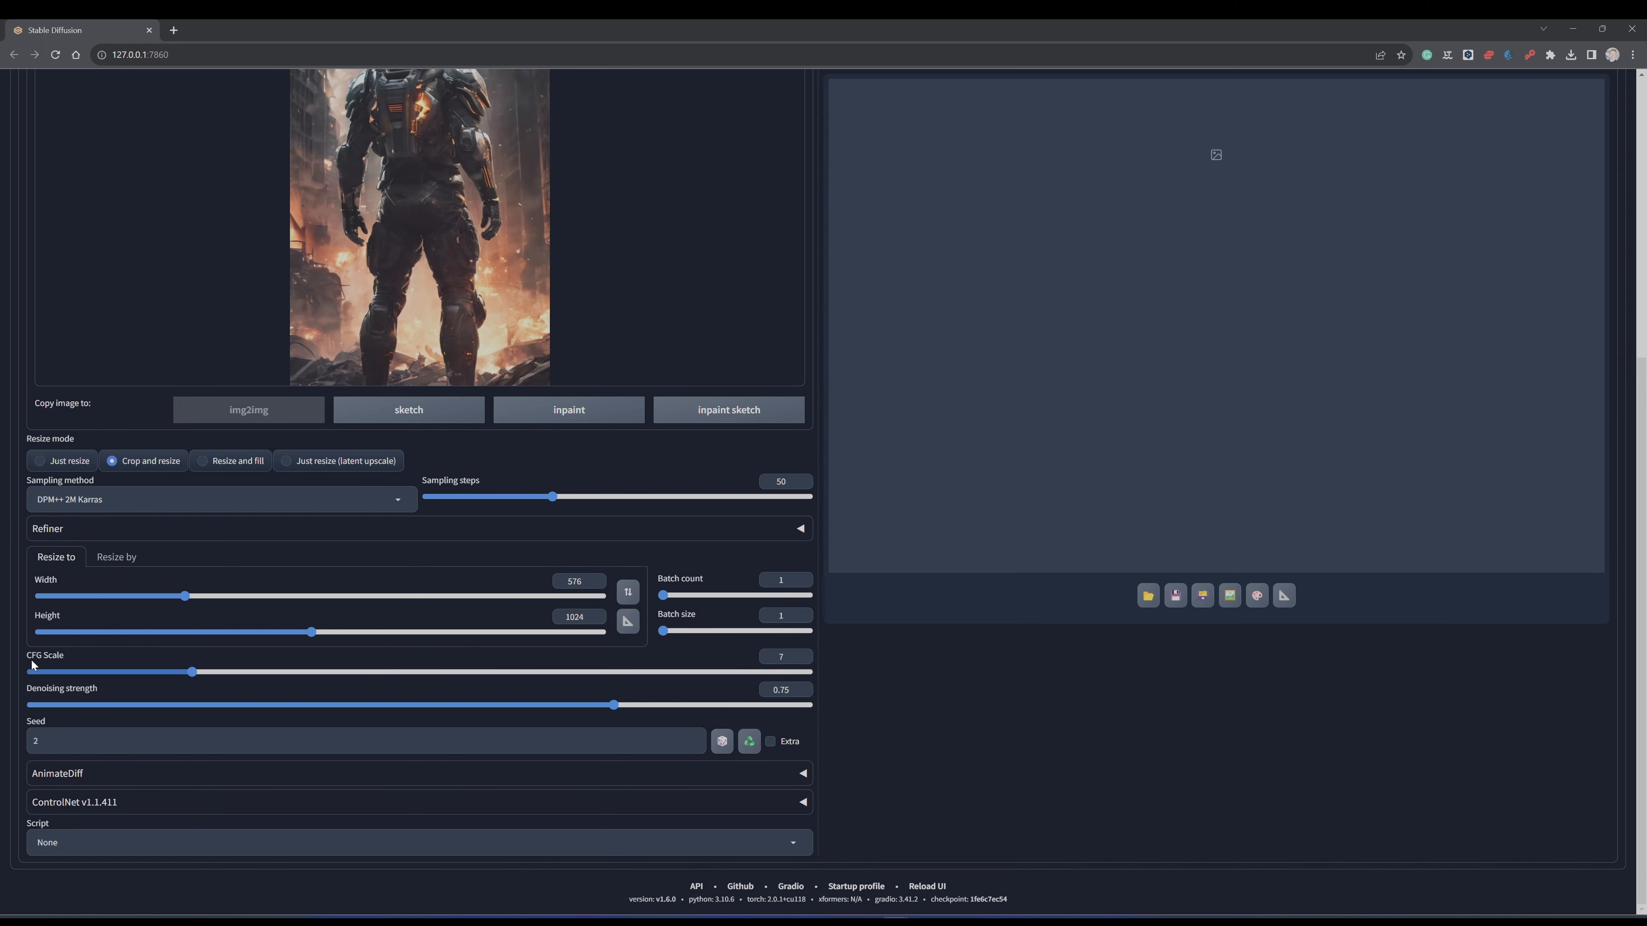
left_click_drag(45, 740, 18, 741)
type("-1")
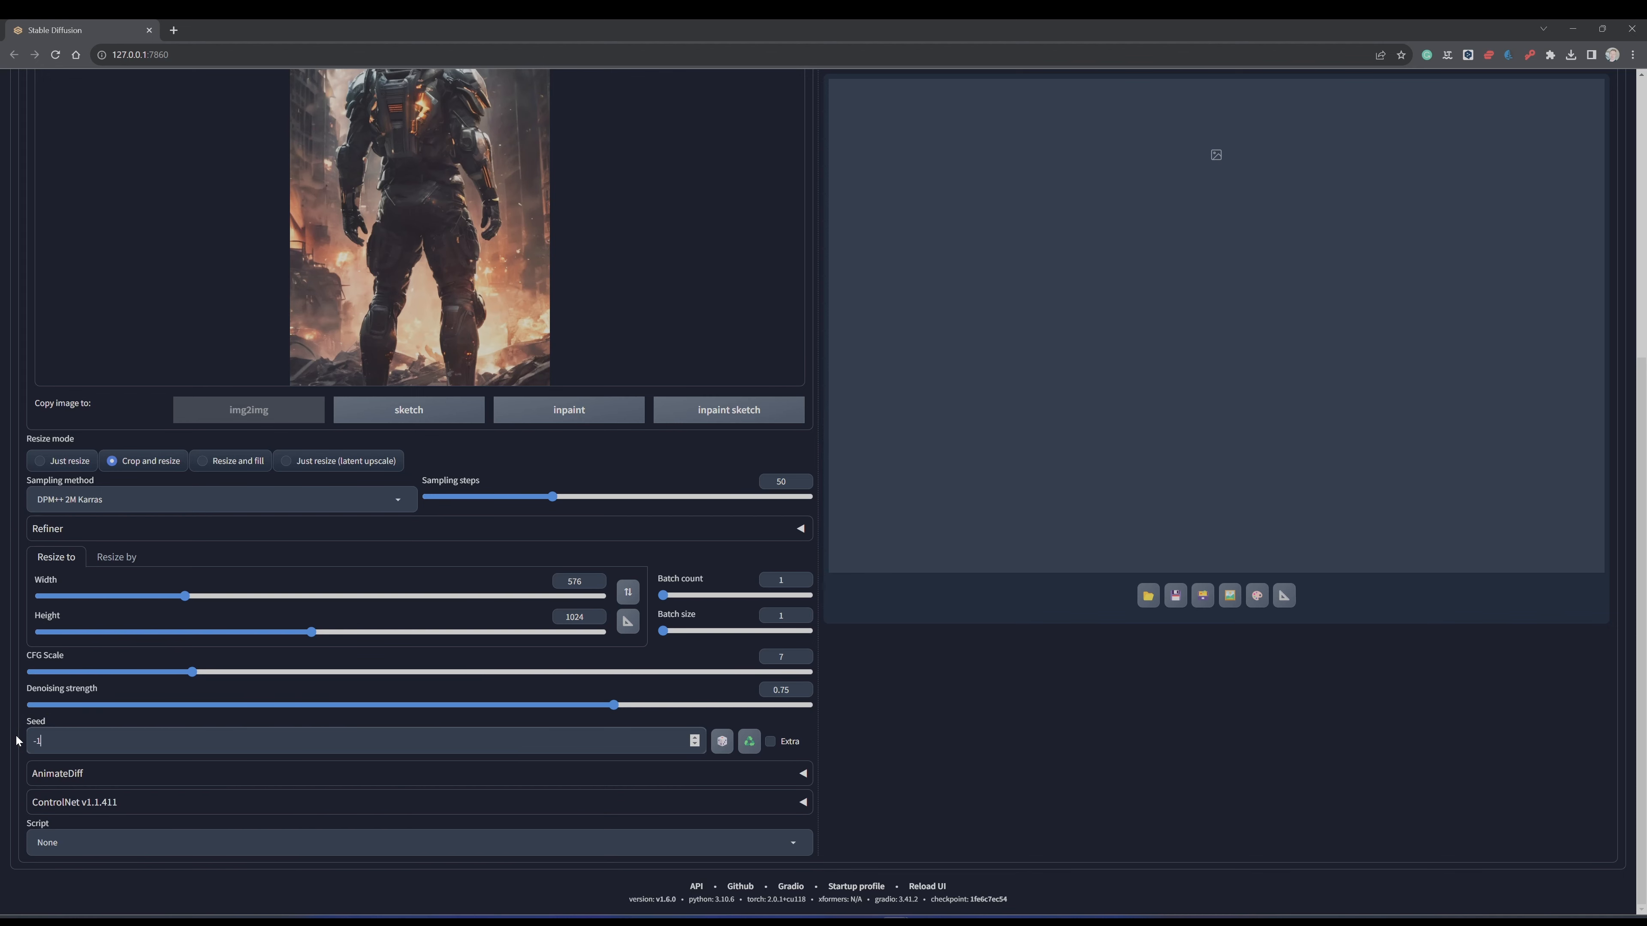
scroll(1001, 779, "up", 5)
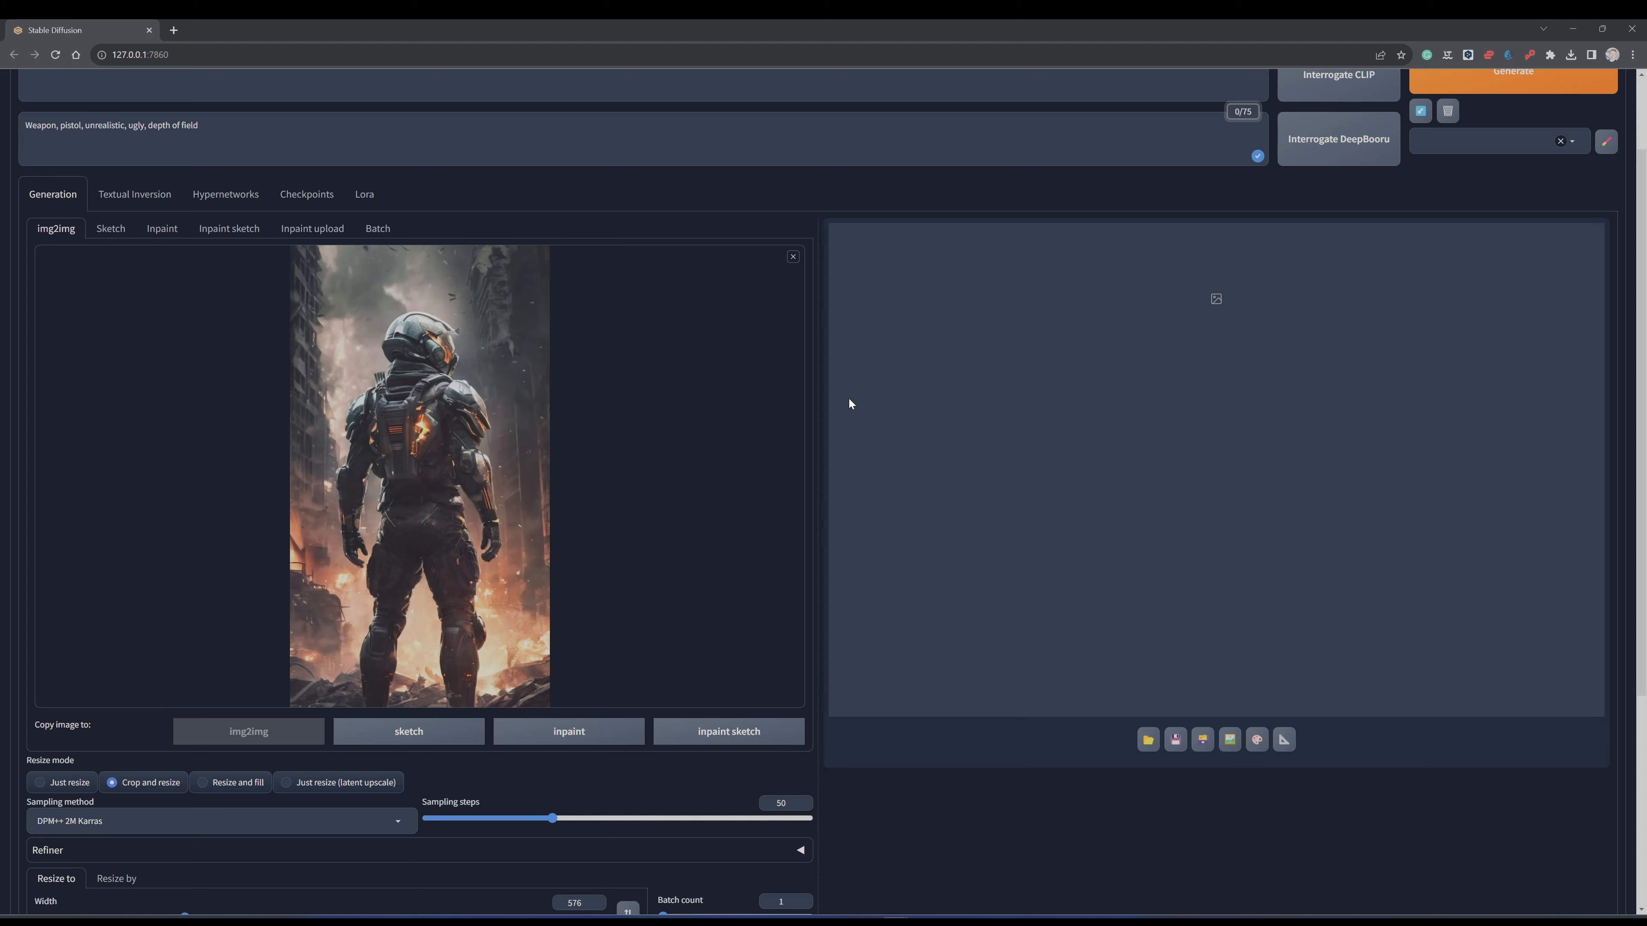
scroll(827, 427, "up", 2)
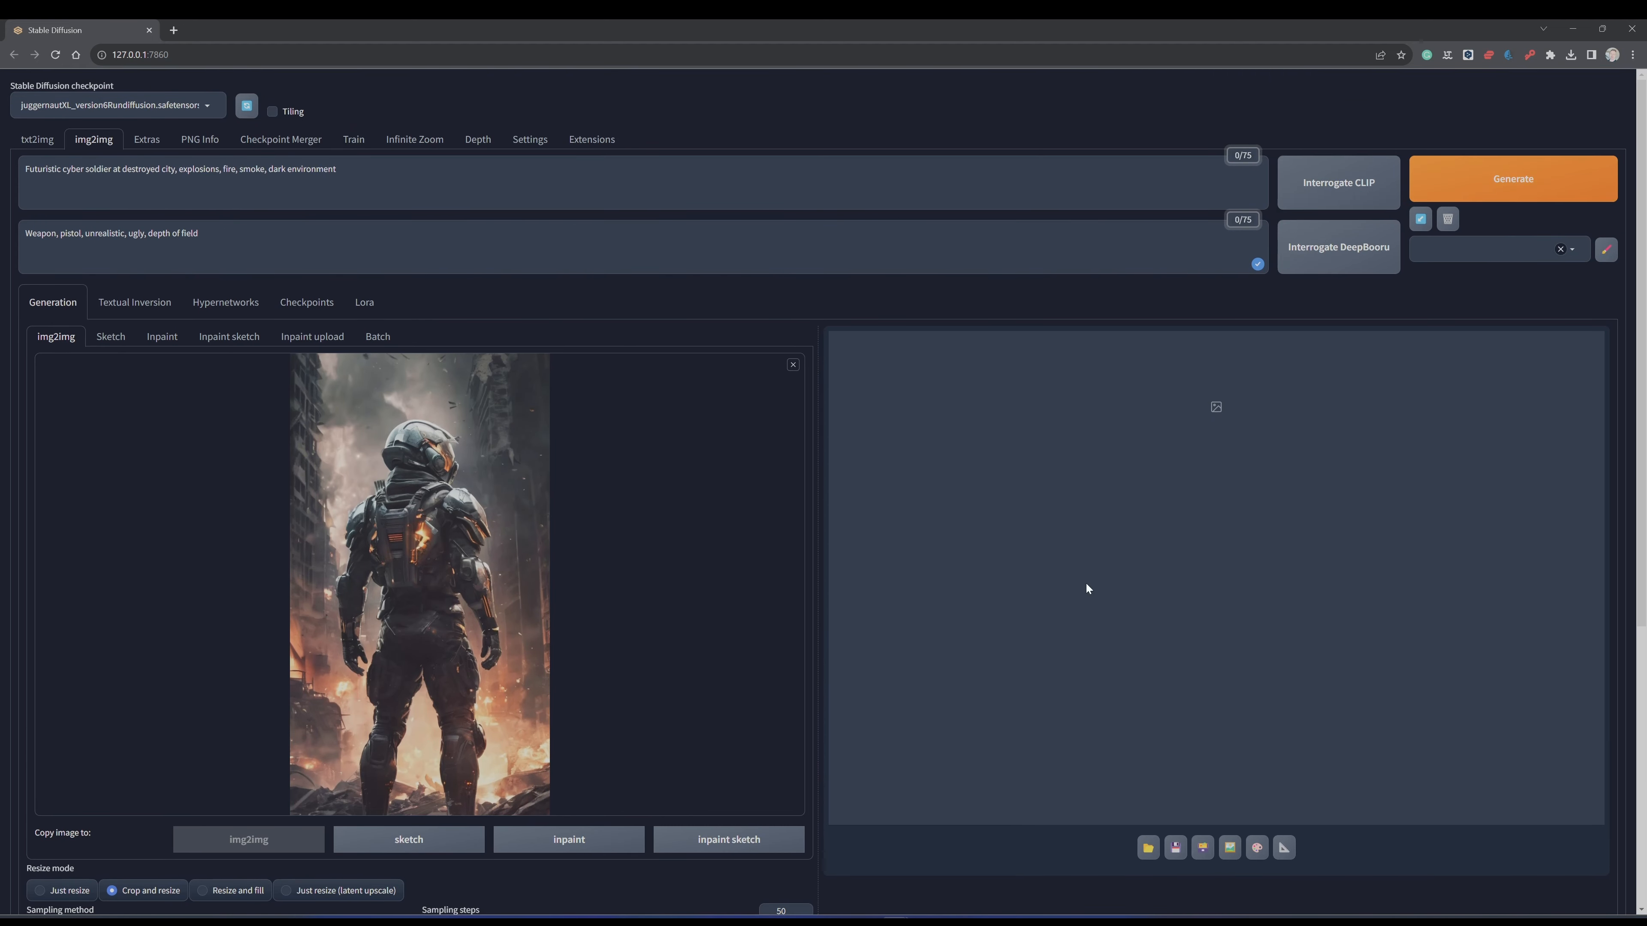
Step: Choose the Poor man's outpainting script for the img2img generation
scroll(940, 698, "down", 6)
scroll(1048, 693, "down", 2)
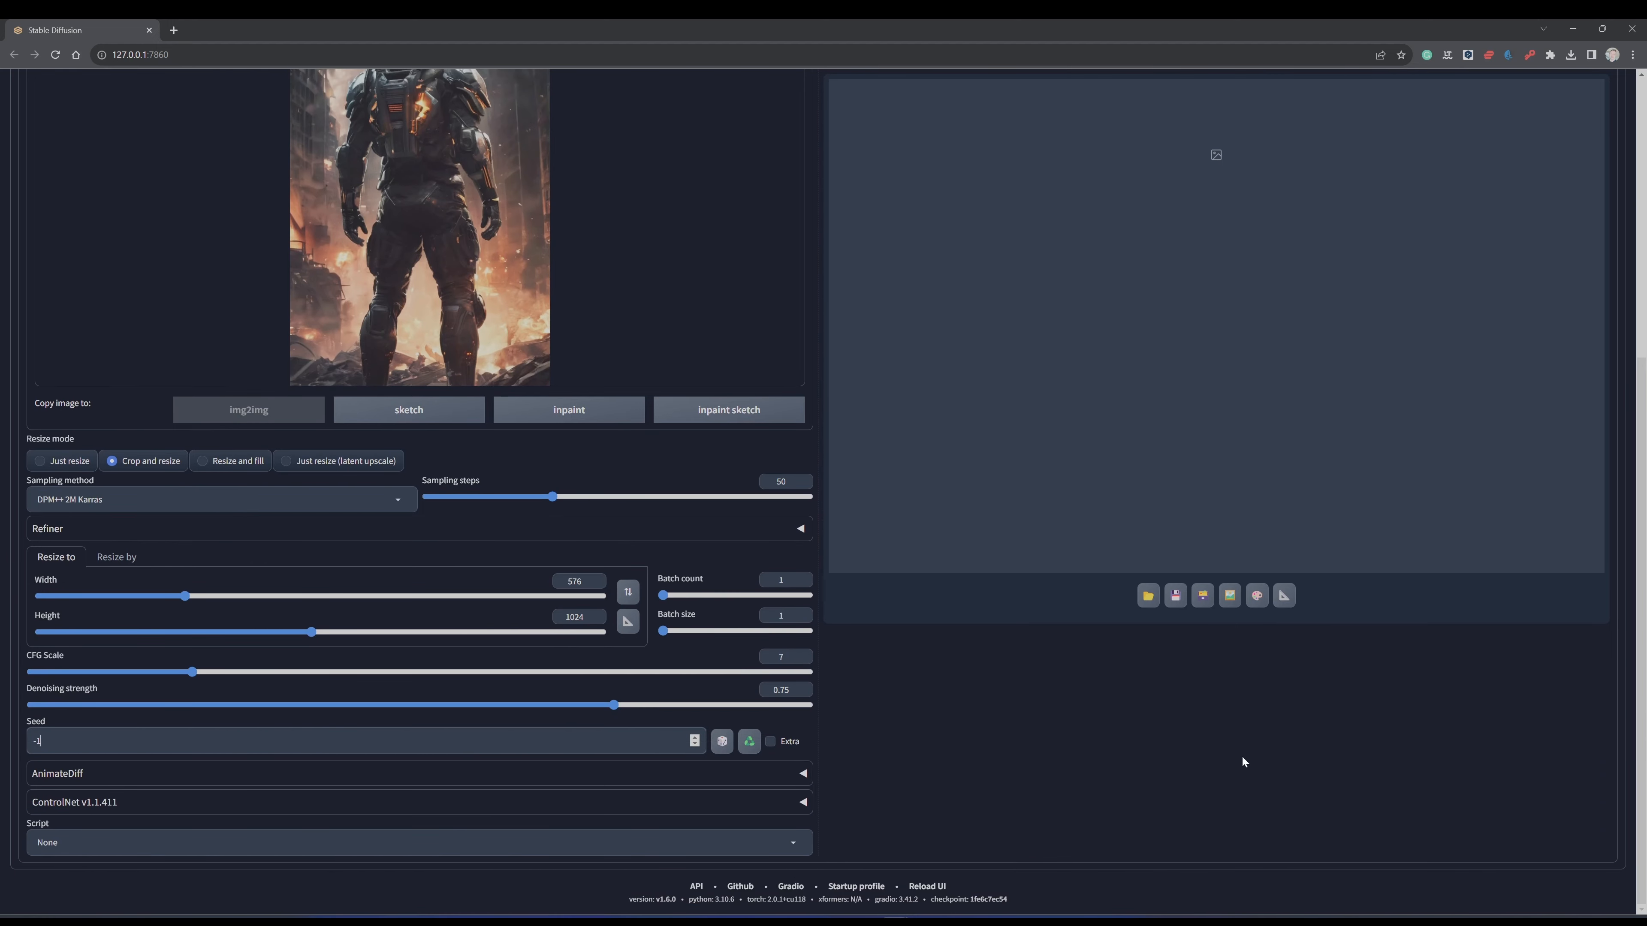
scroll(1242, 761, "up", 8)
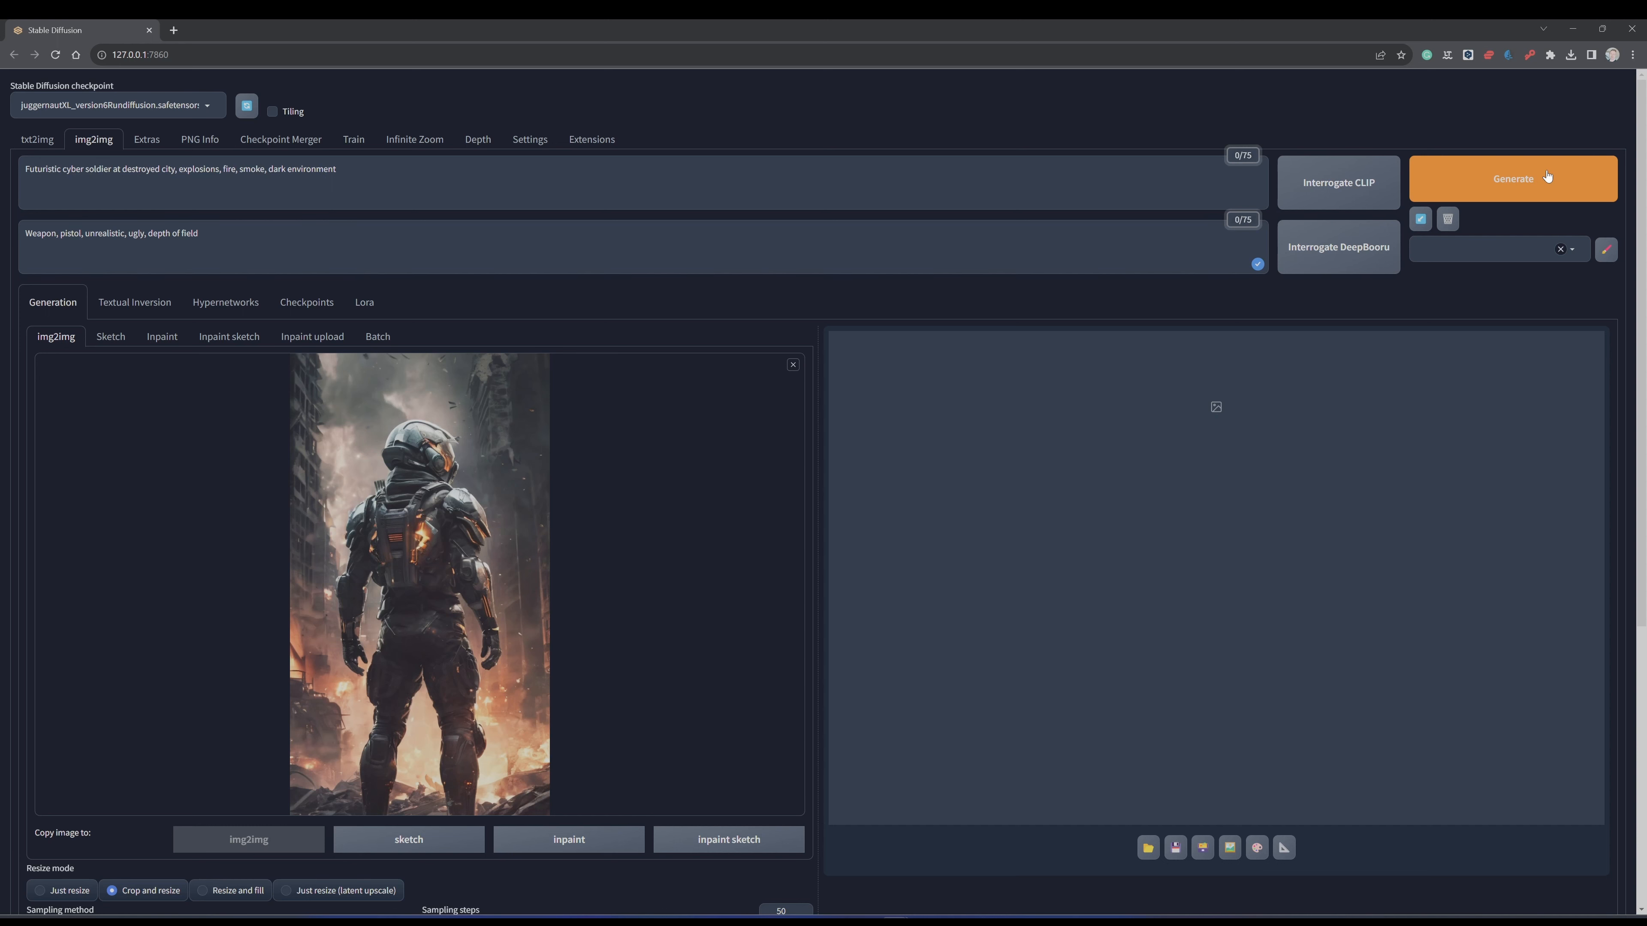
scroll(1294, 357, "down", 6)
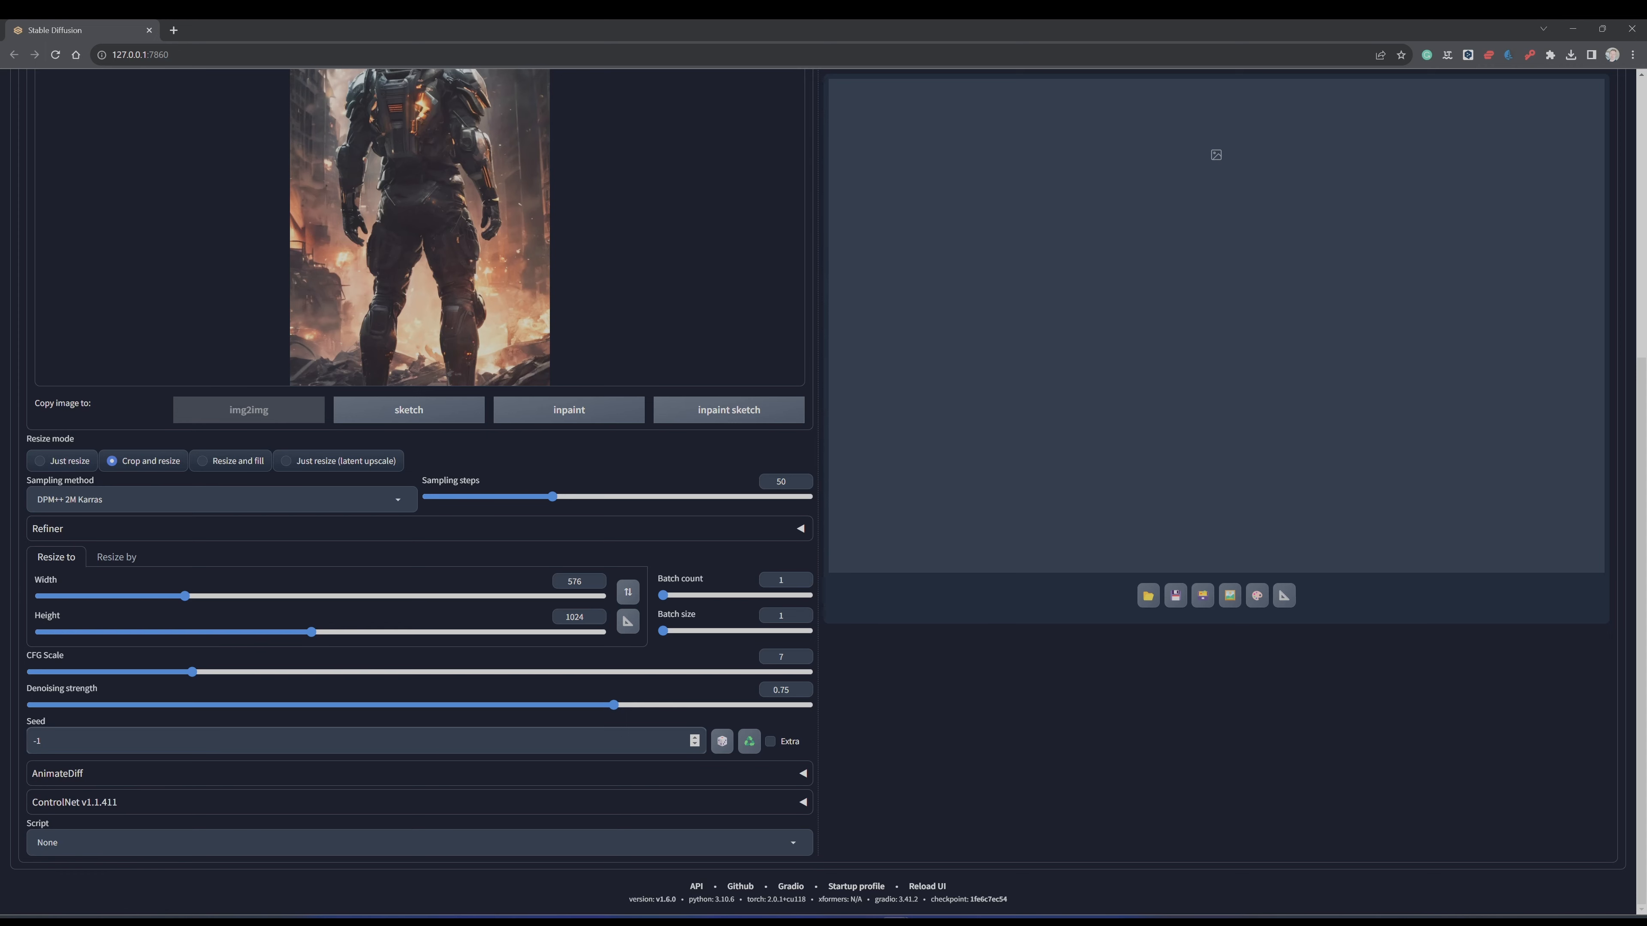
left_click(57, 842)
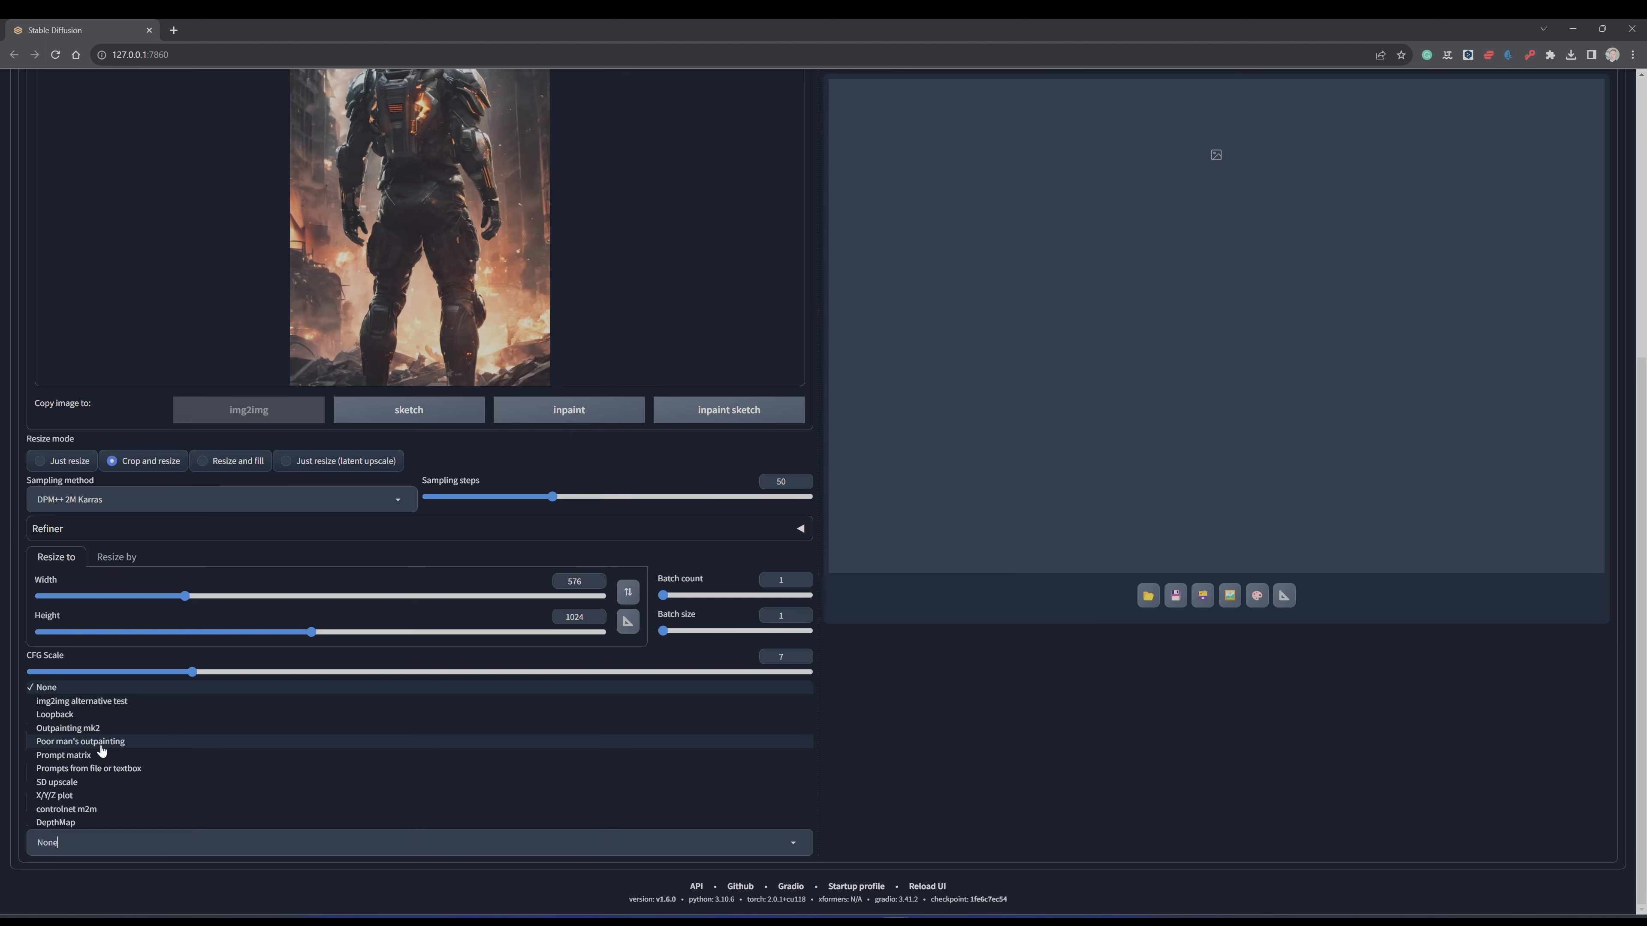
left_click(80, 742)
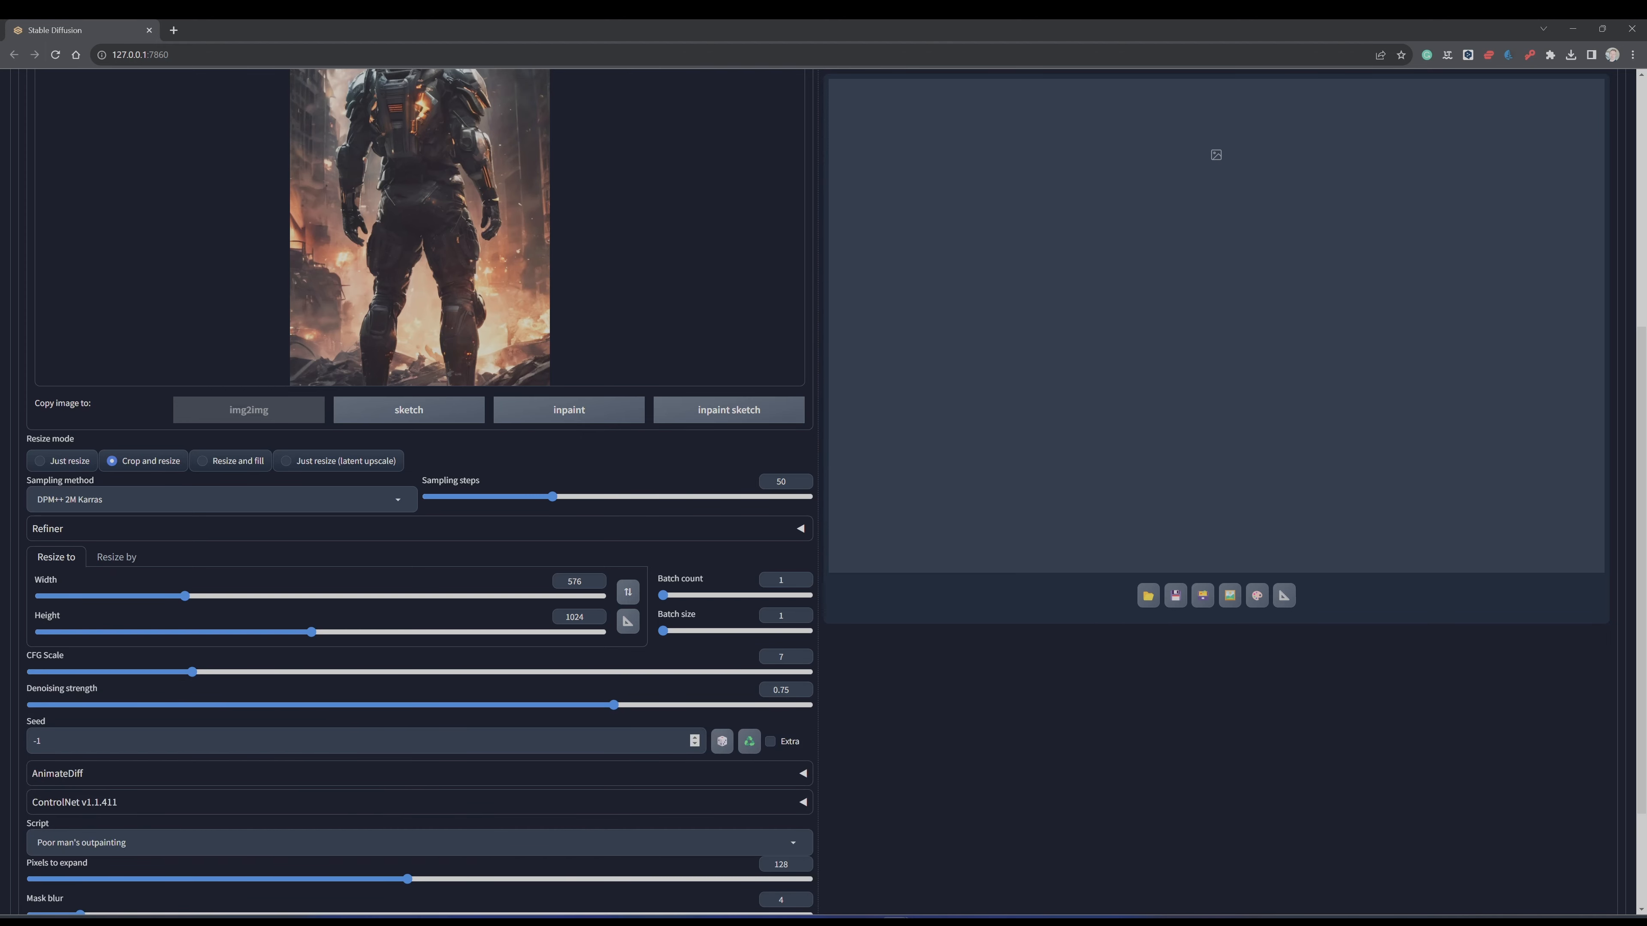
Step: Limit the outpainting direction to down only by disabling left, right and up
scroll(181, 779, "down", 3)
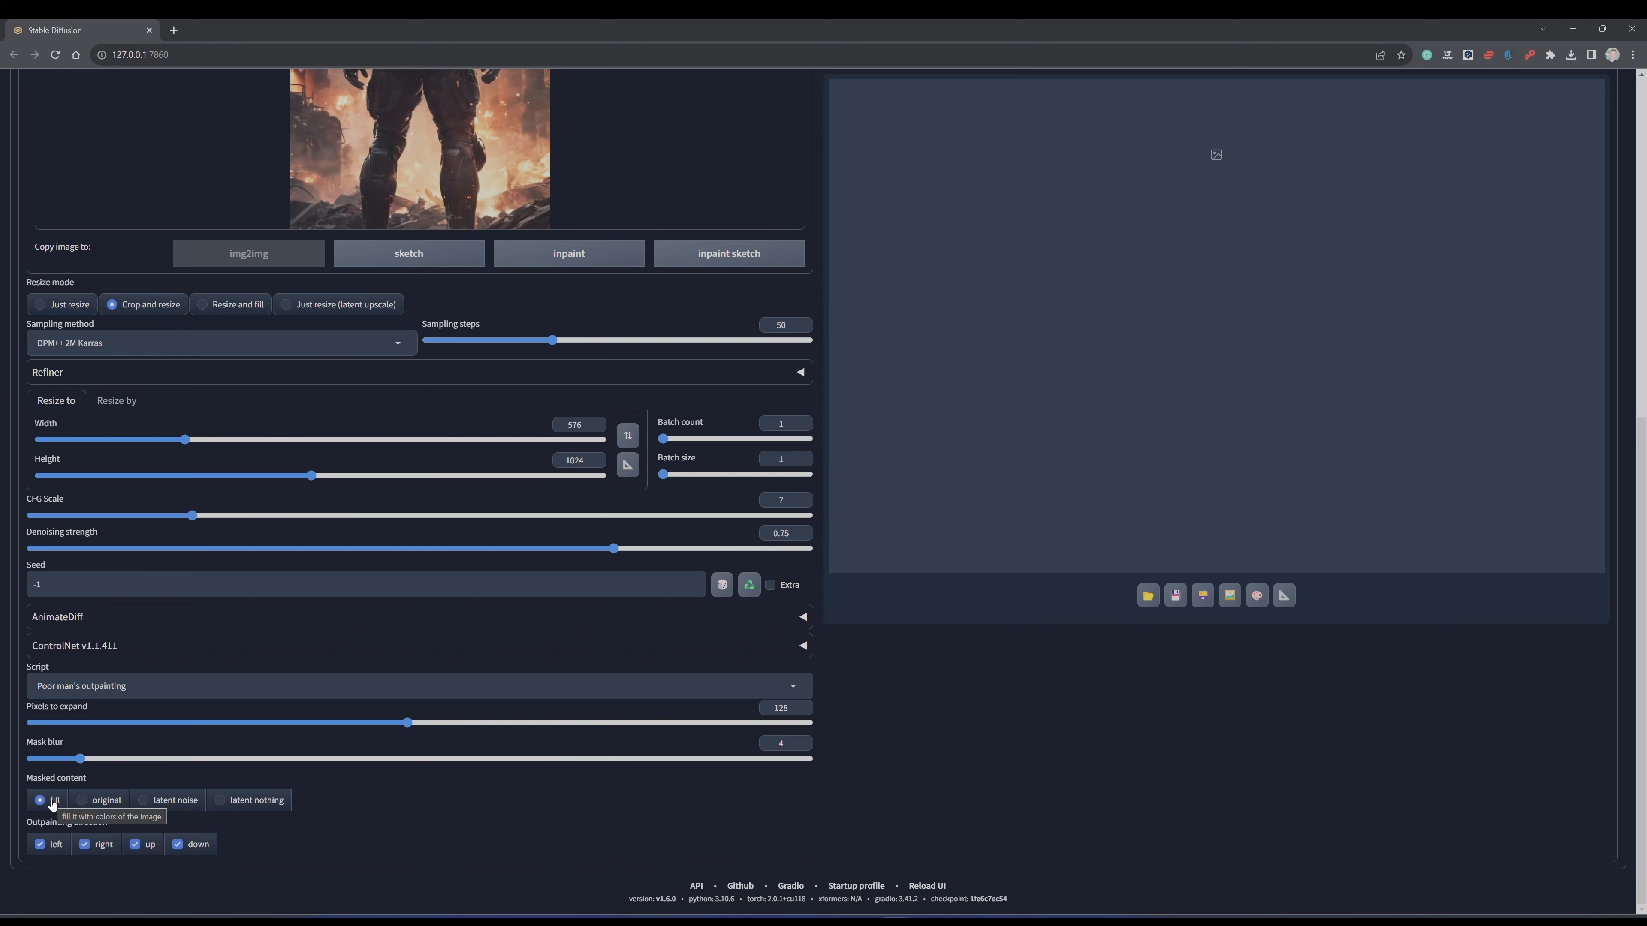
scroll(693, 554, "up", 5)
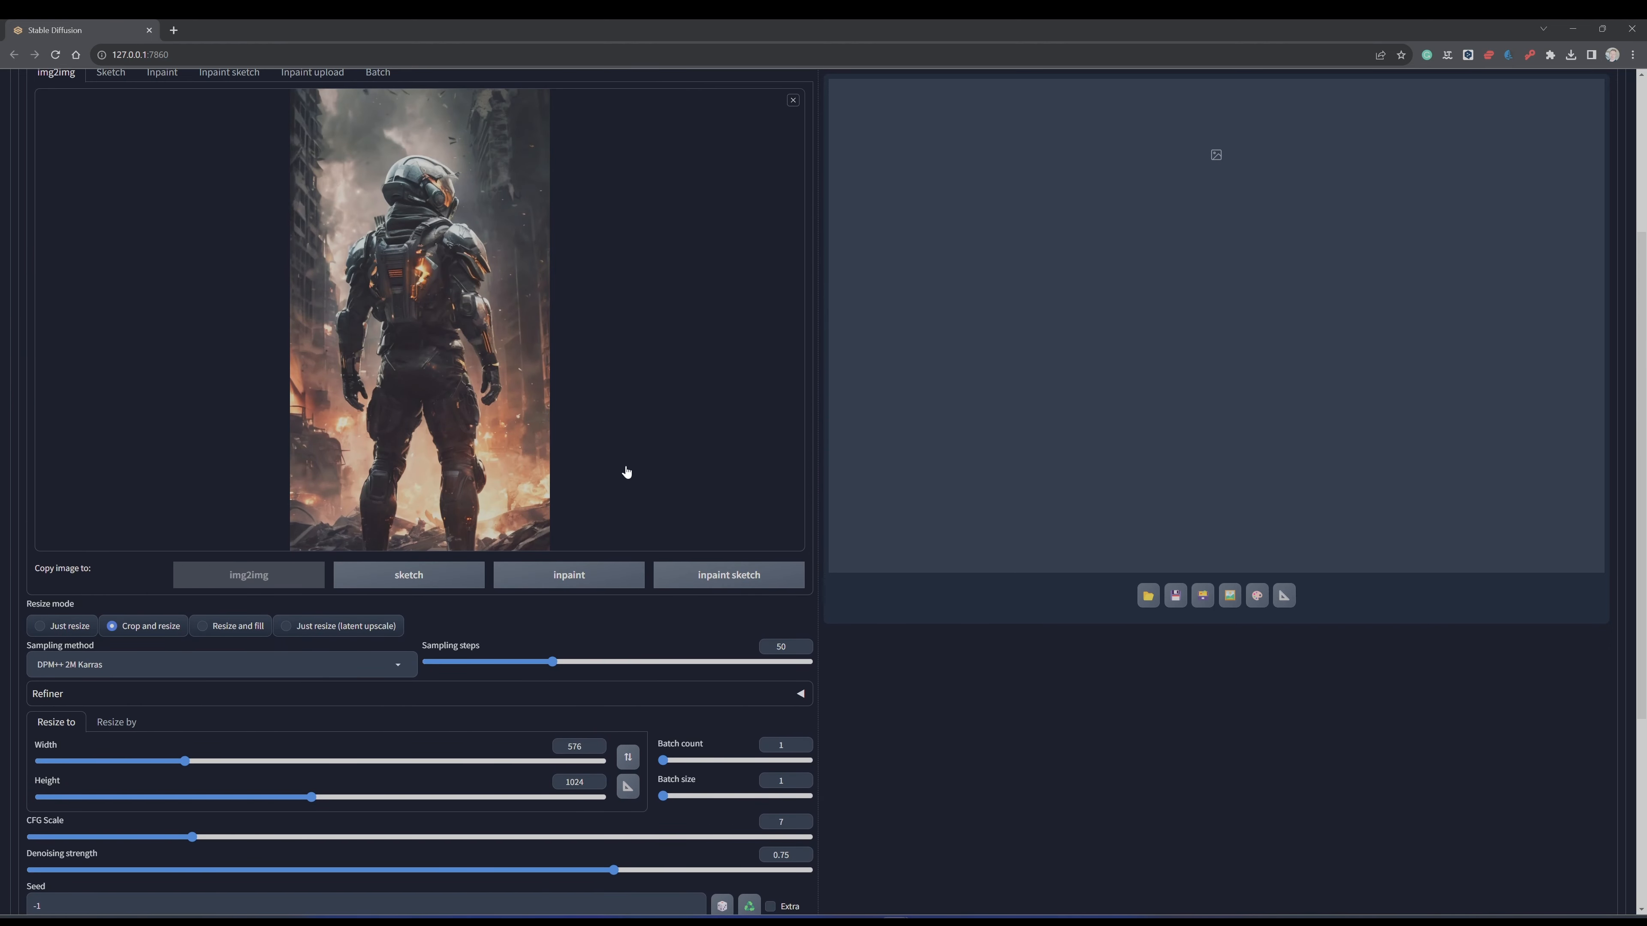
scroll(551, 468, "up", 2)
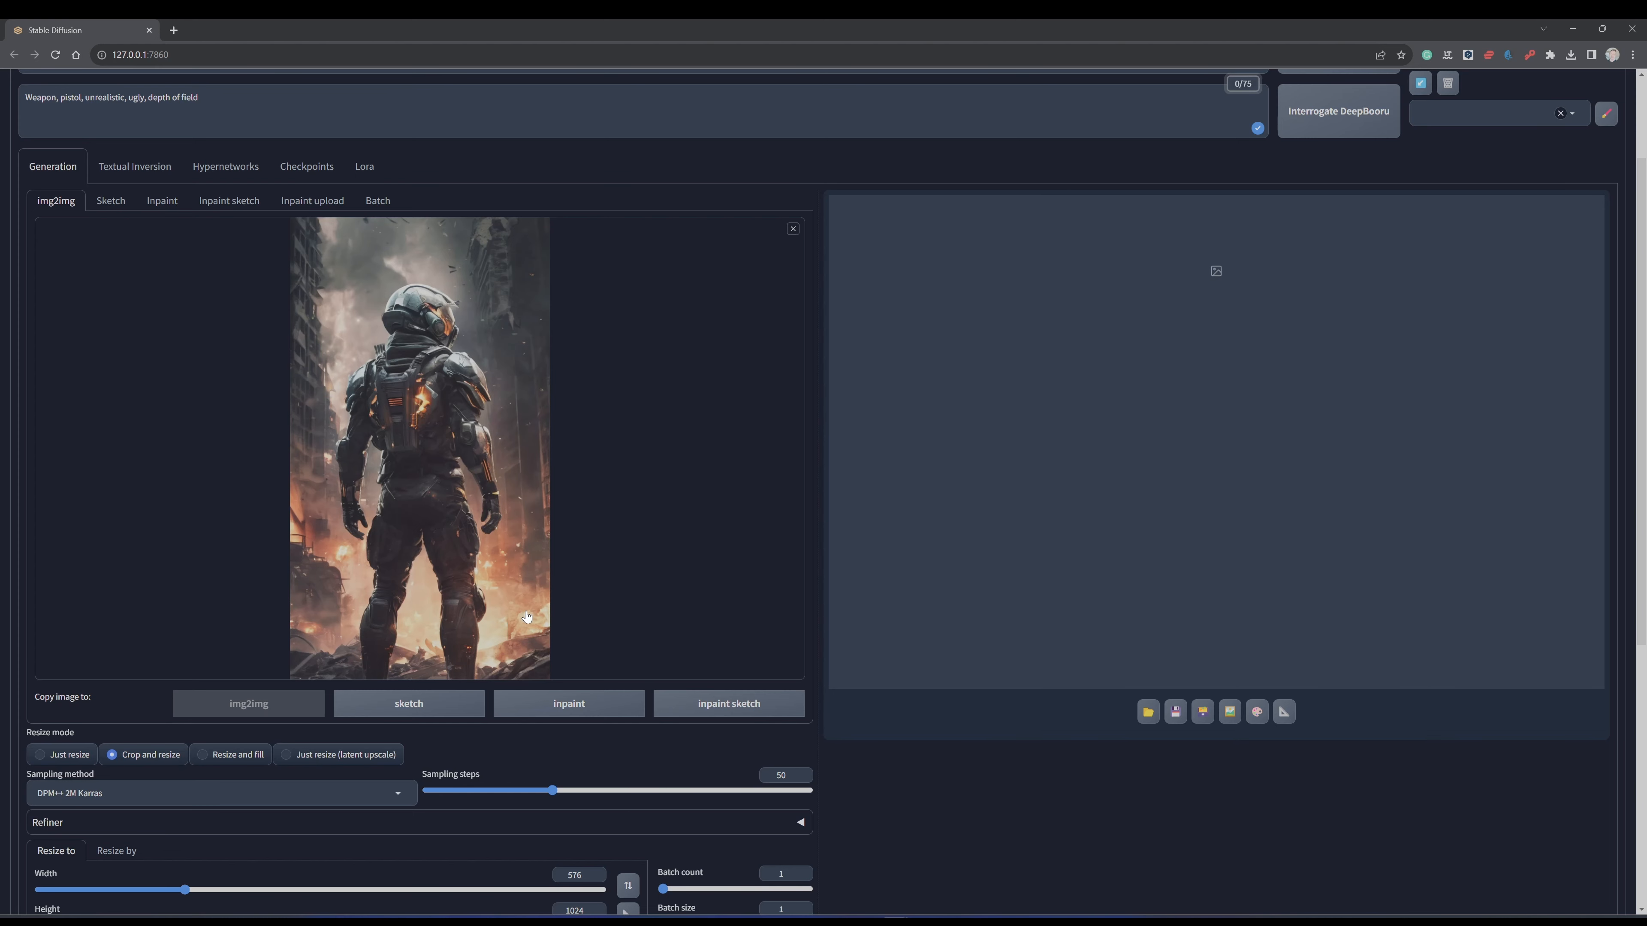
scroll(363, 616, "down", 3)
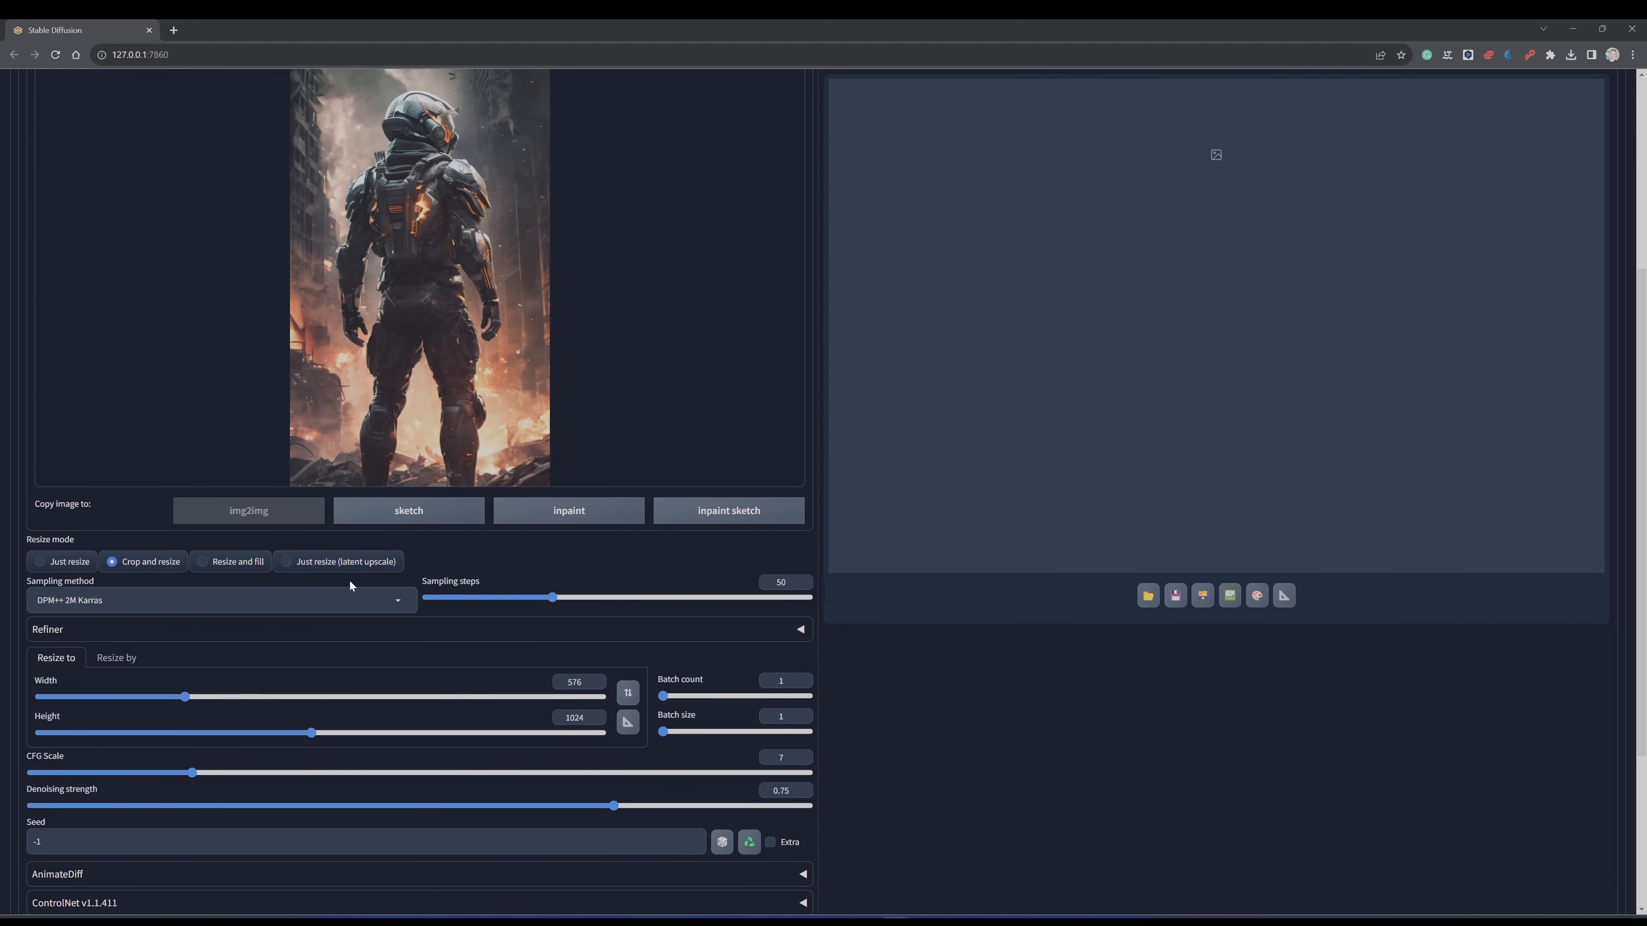
scroll(348, 586, "down", 4)
left_click(39, 846)
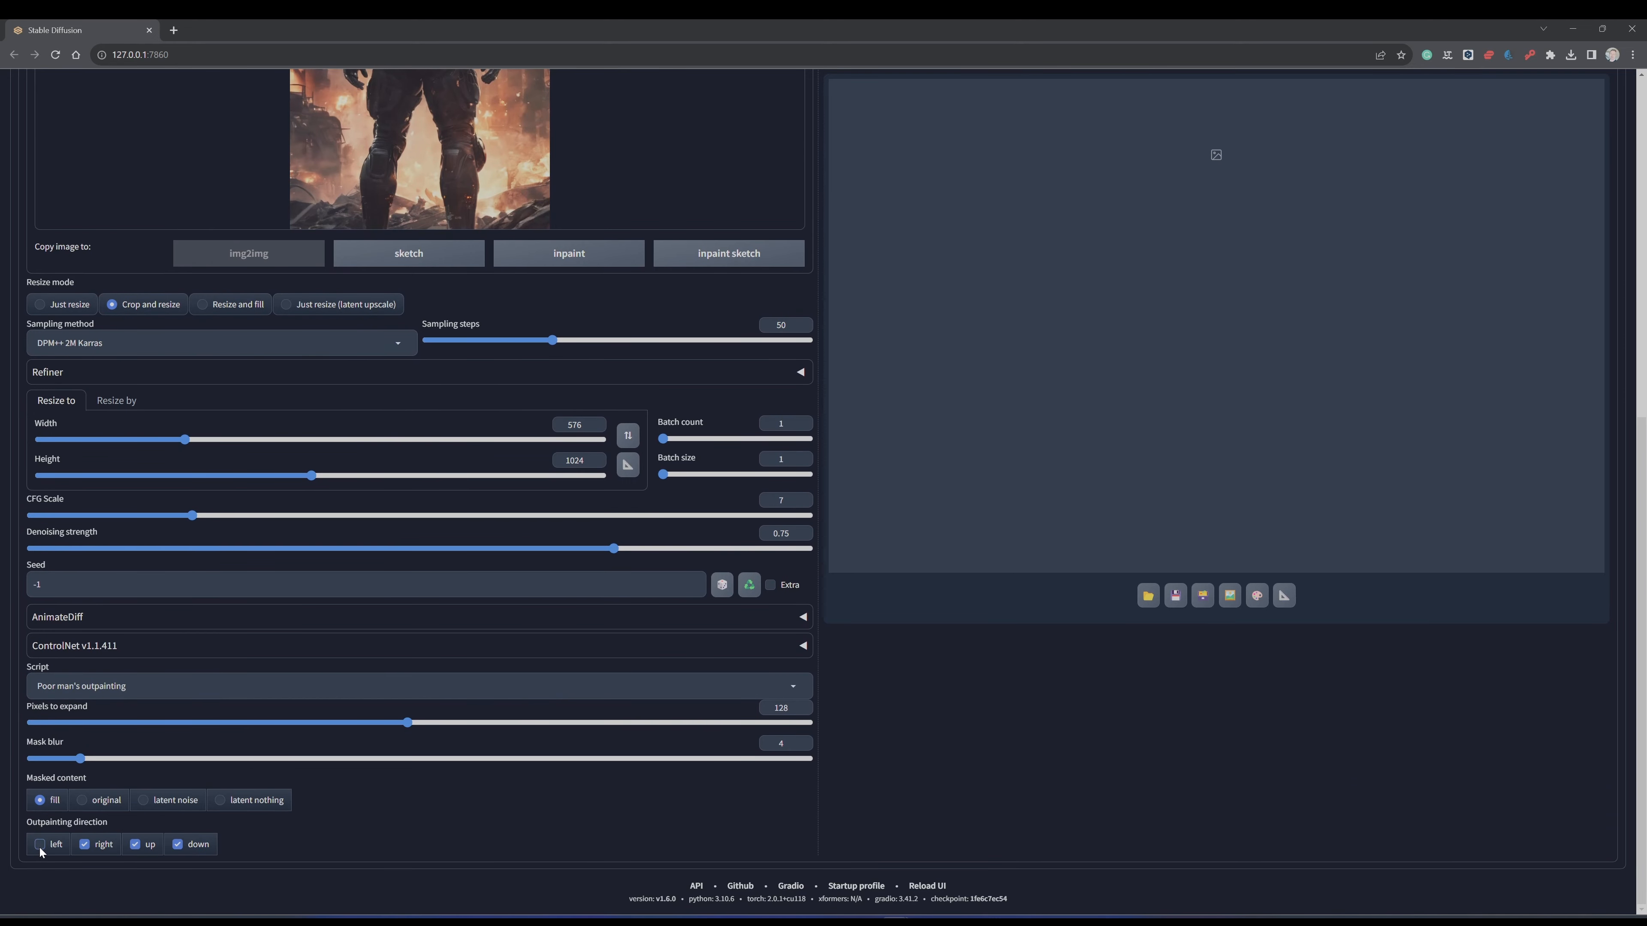
left_click(84, 844)
left_click(135, 845)
Step: Generate the downward-outpainted soldier image, and rerun the generation twice for alternative versions of the extended area
scroll(1504, 195, "up", 10)
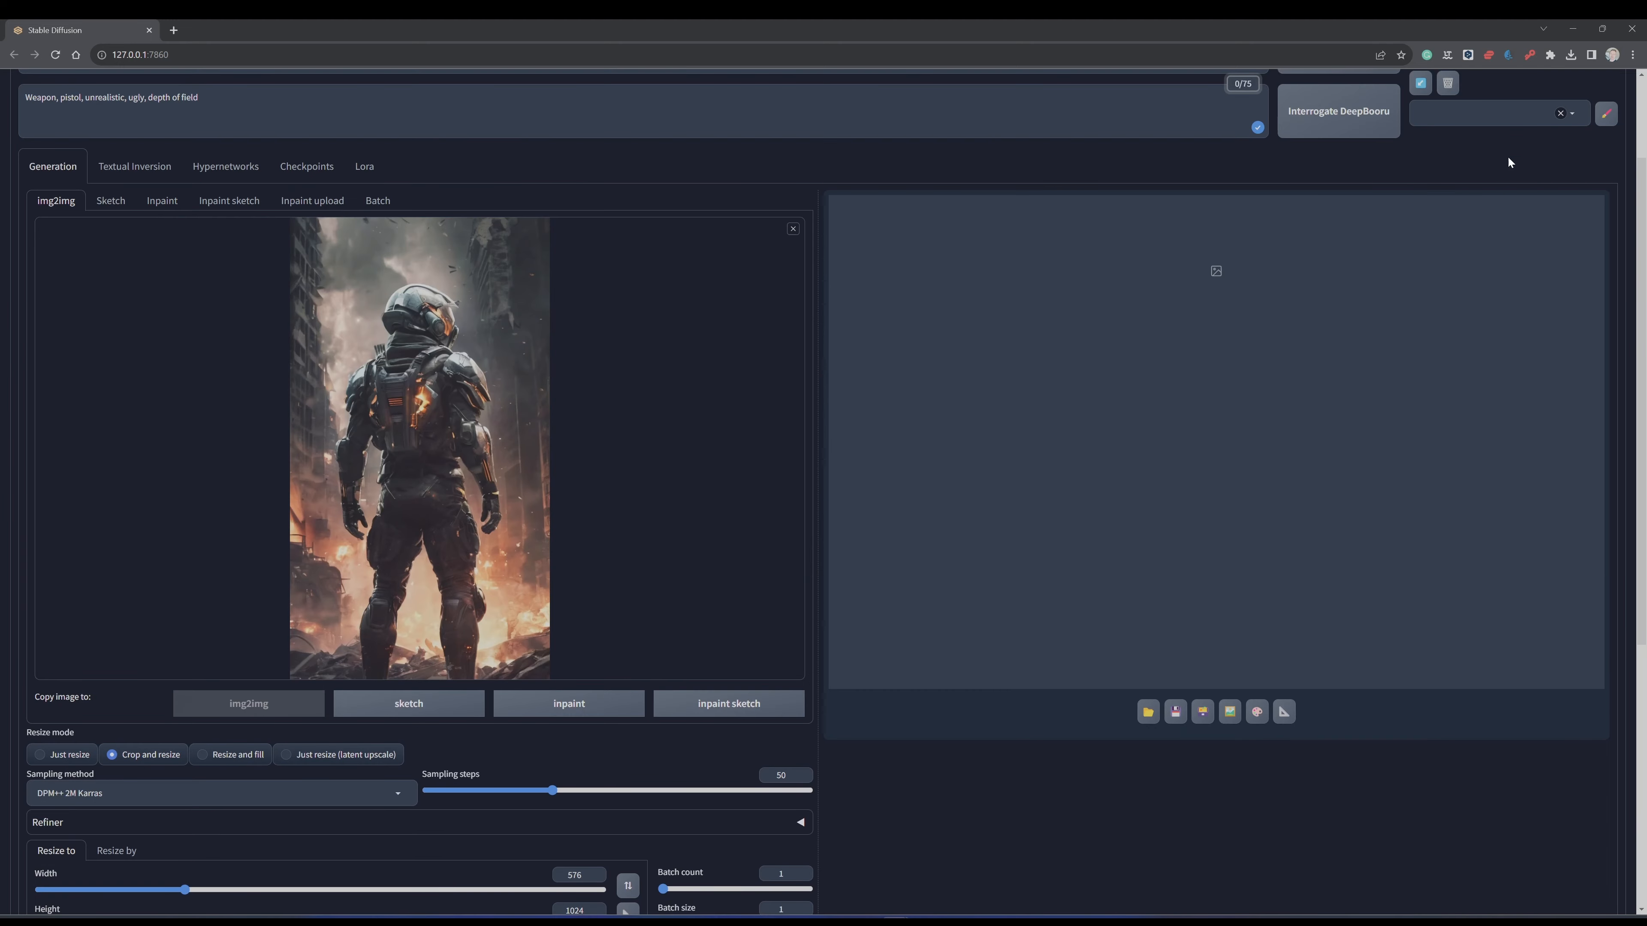
left_click(1511, 189)
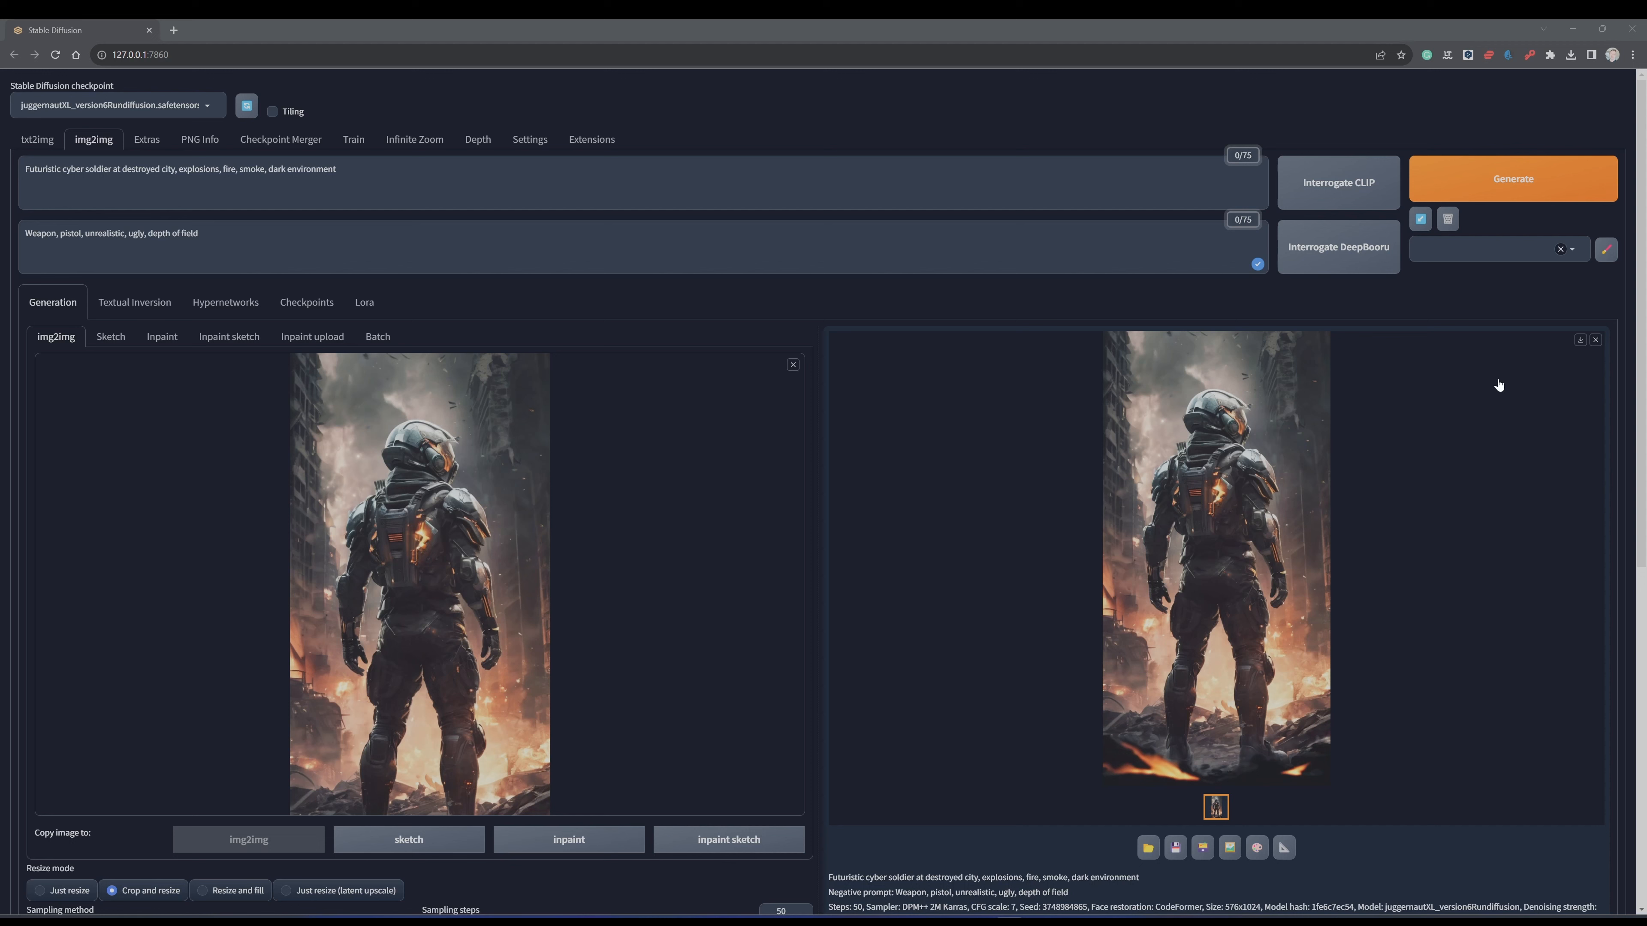
left_click(1560, 190)
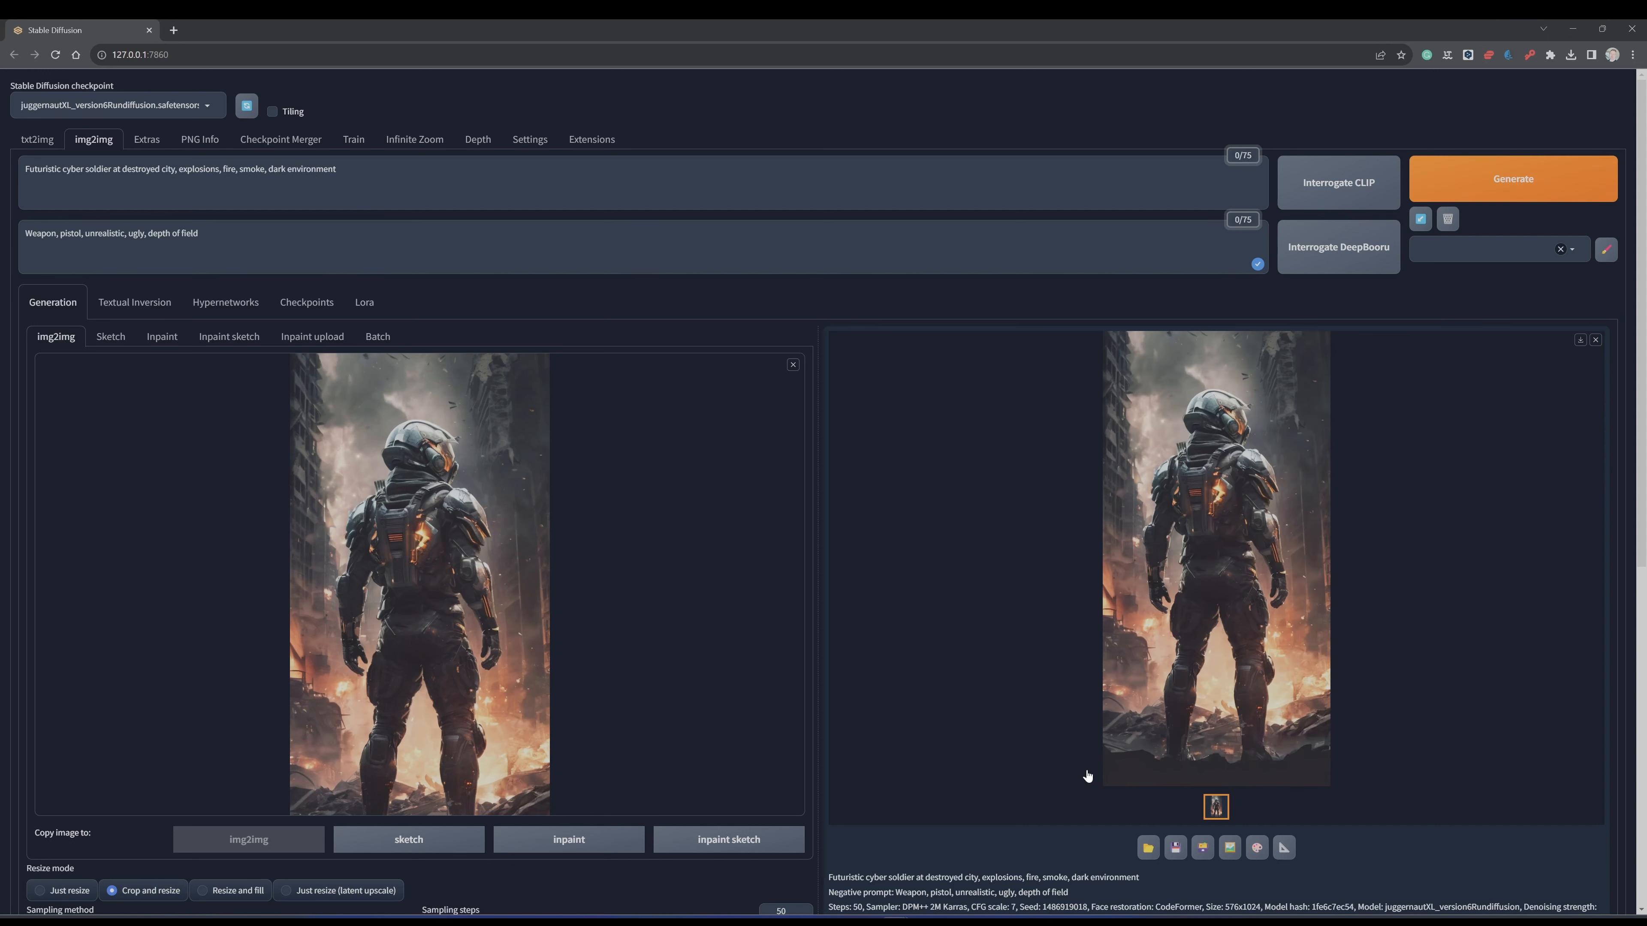
left_click(1549, 182)
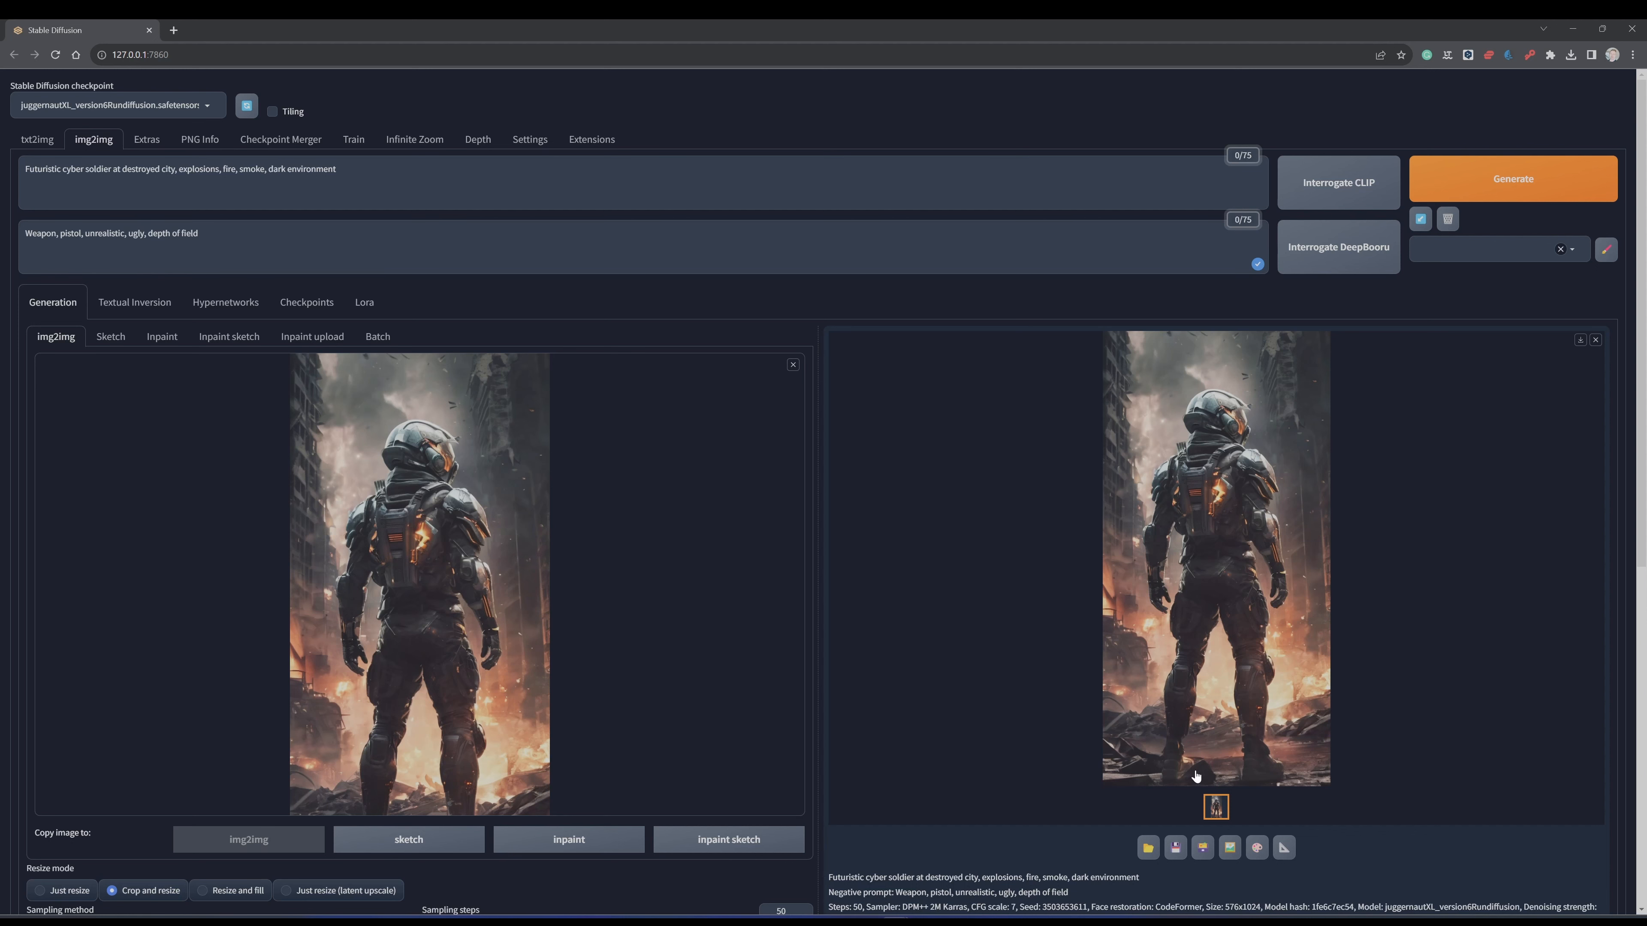
Step: Examine the latest outpainted soldier image at full size, close the enlarged view and review the generation settings
left_click(1220, 536)
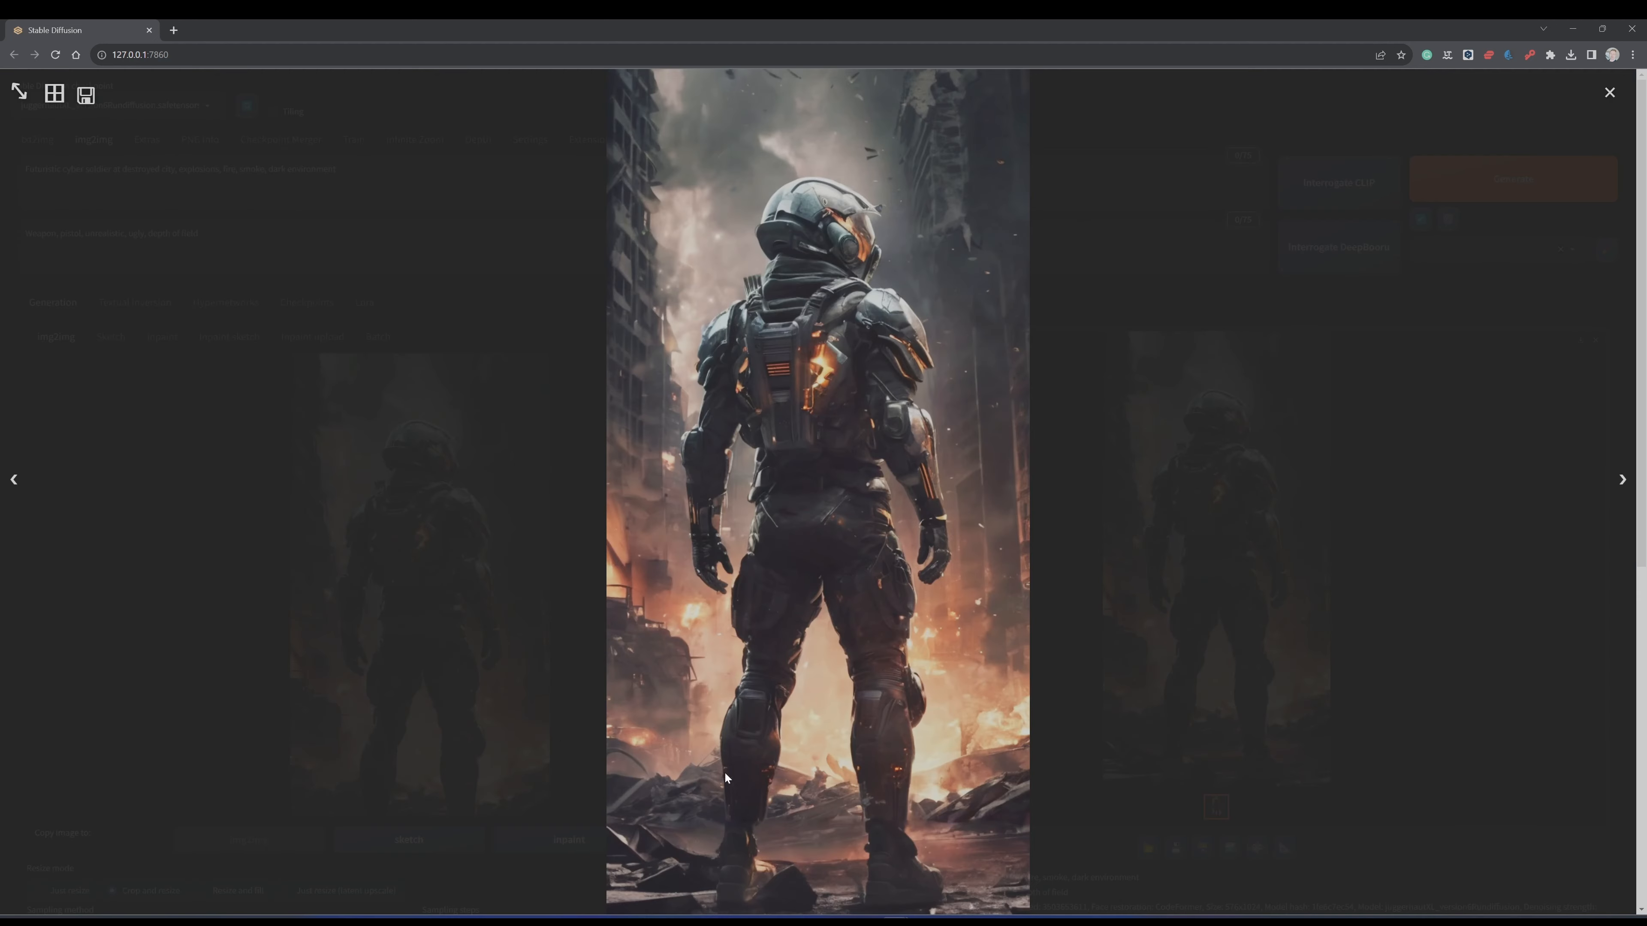
left_click(1349, 580)
scroll(1349, 584, "down", 9)
scroll(1271, 395, "up", 6)
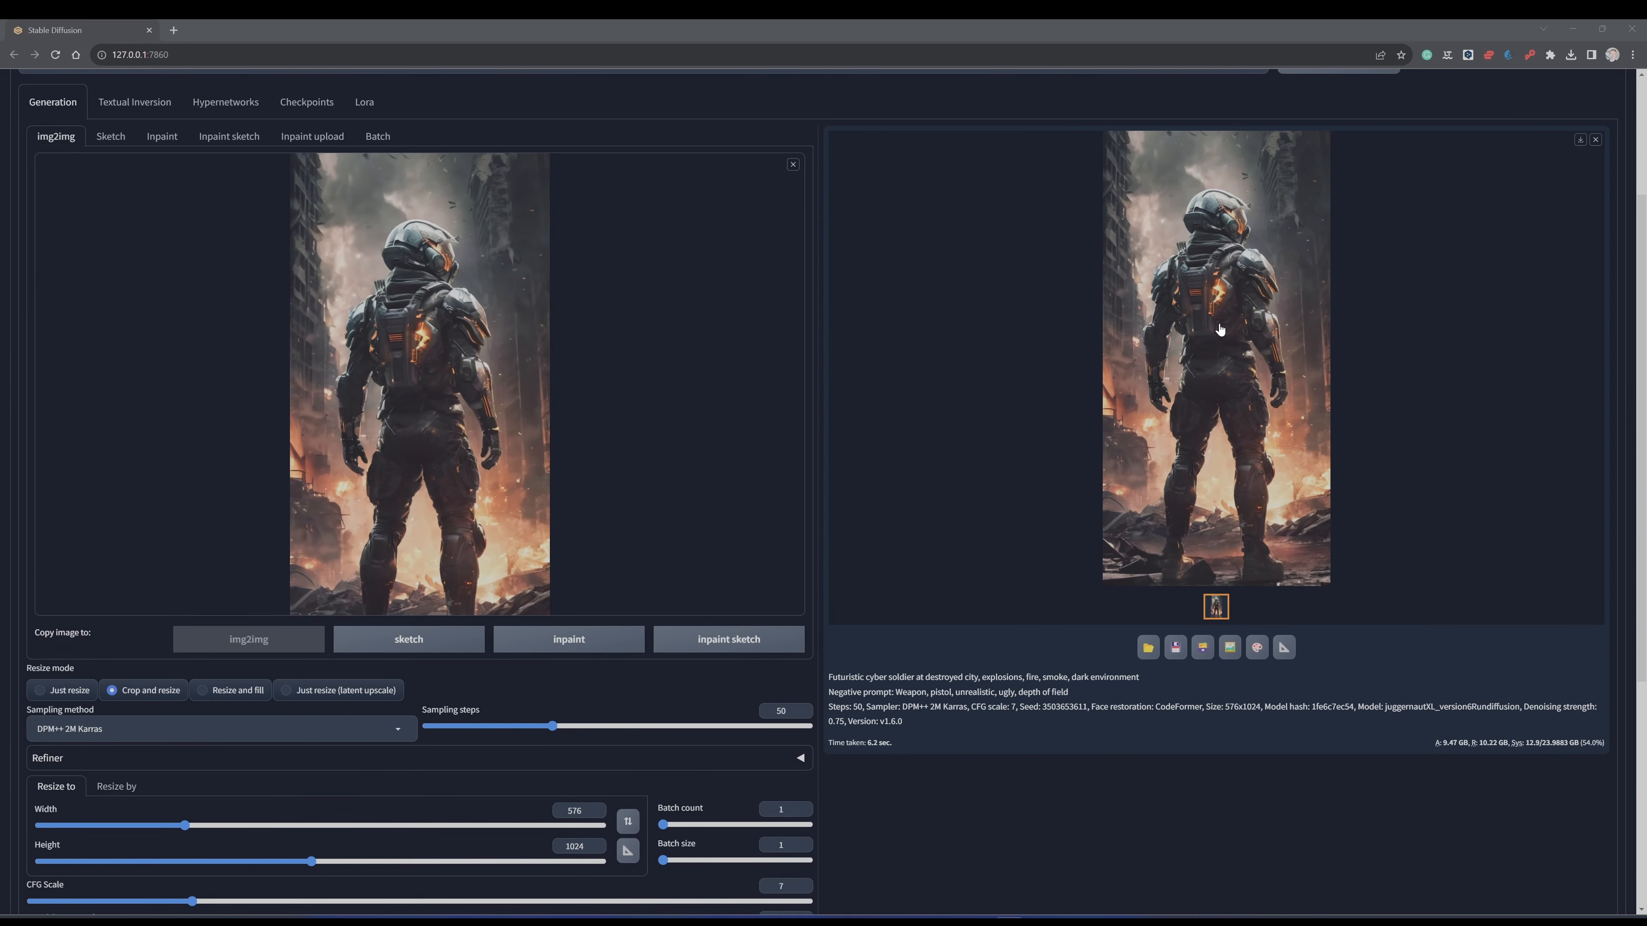